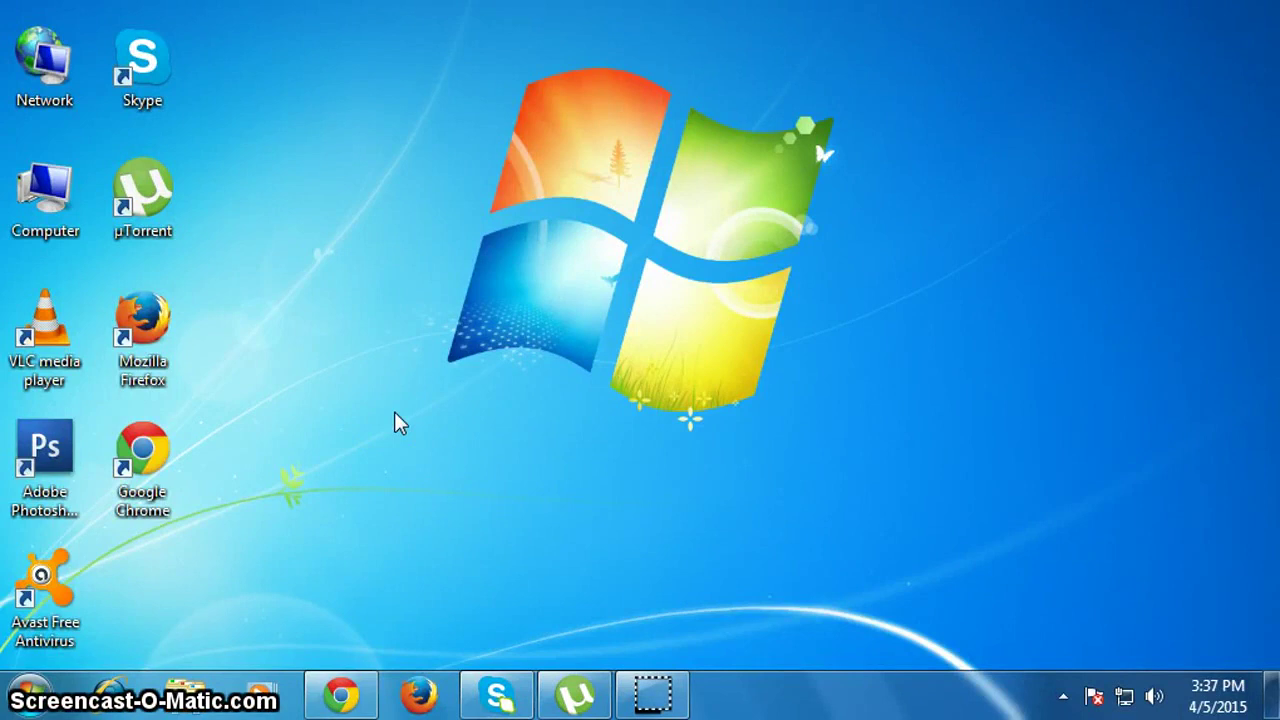
Restore the Chrome window showing the Google Nepal homepage from the Windows 7 taskbar
{"action": "left_click", "coordinate": [352, 702]}
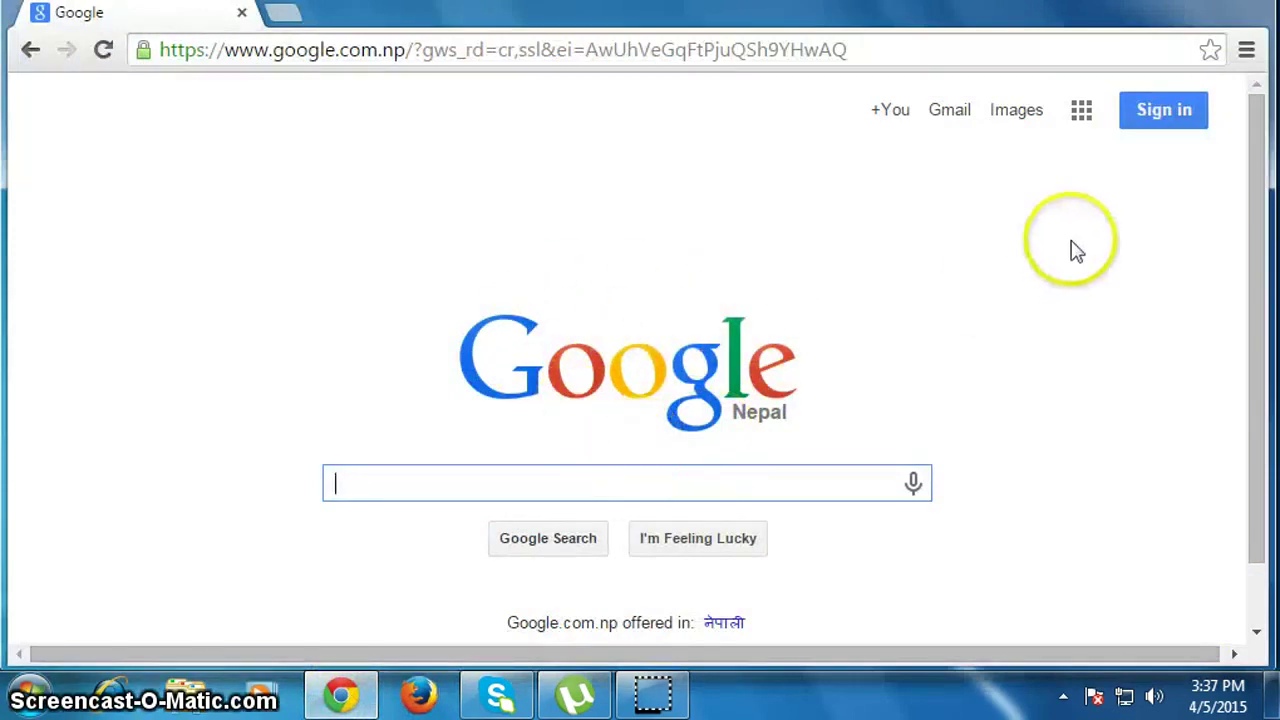
Go from the Google sign-in page to the empty Create your Google Account form
{"action": "left_click", "coordinate": [1176, 118]}
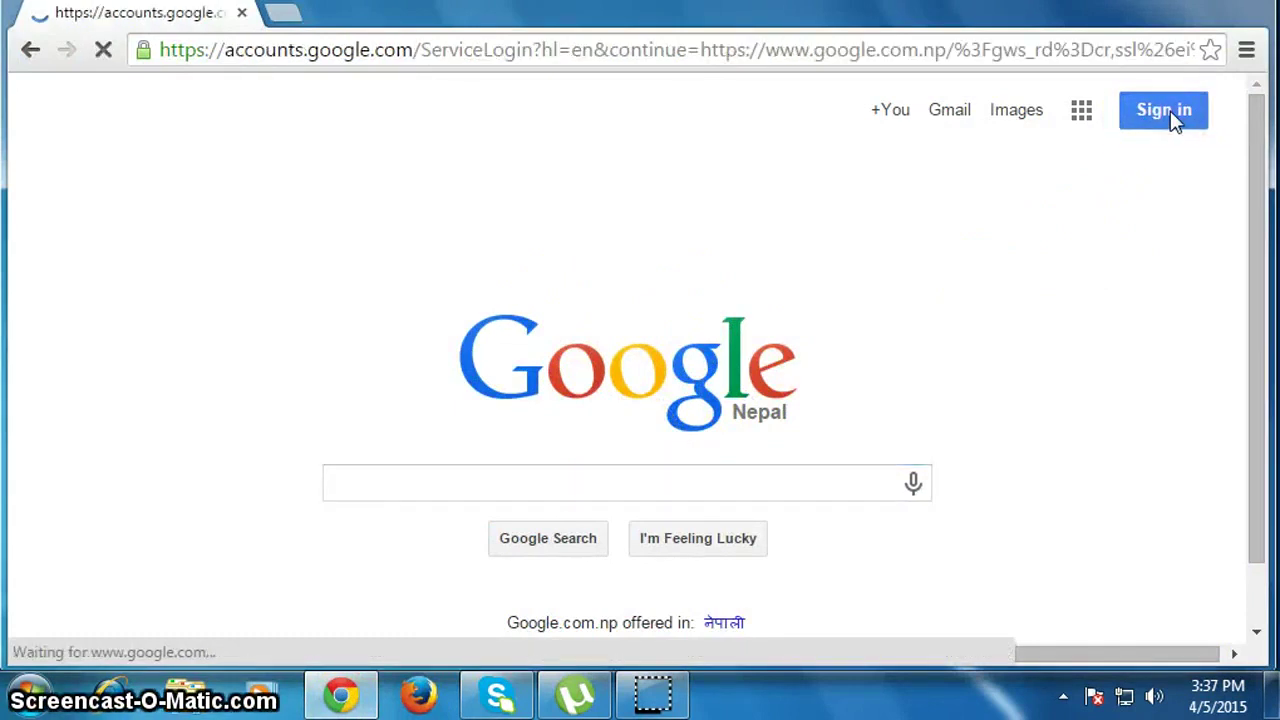
{"action": "left_click", "coordinate": [1014, 238]}
{"action": "scroll", "coordinate": [1003, 240], "scroll_direction": "down", "scroll_amount": 2}
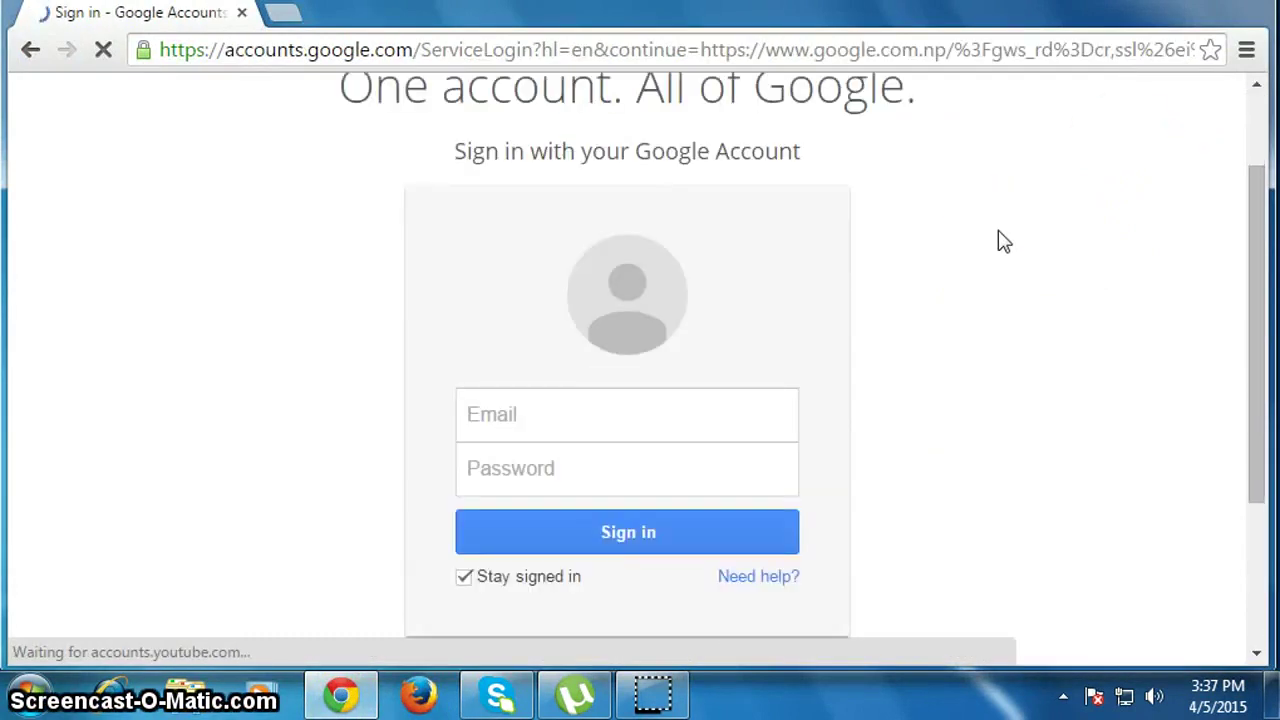
{"action": "scroll", "coordinate": [1003, 240], "scroll_direction": "down", "scroll_amount": 2}
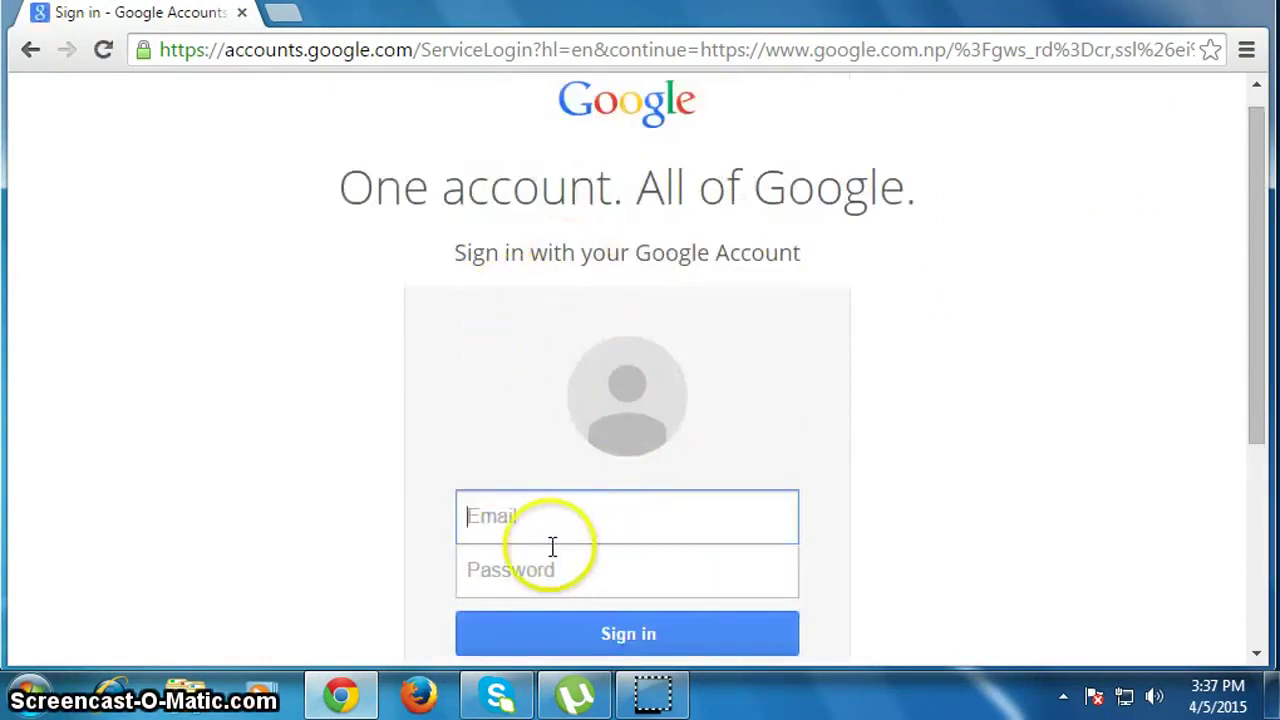
{"action": "scroll", "coordinate": [796, 491], "scroll_direction": "down", "scroll_amount": 3}
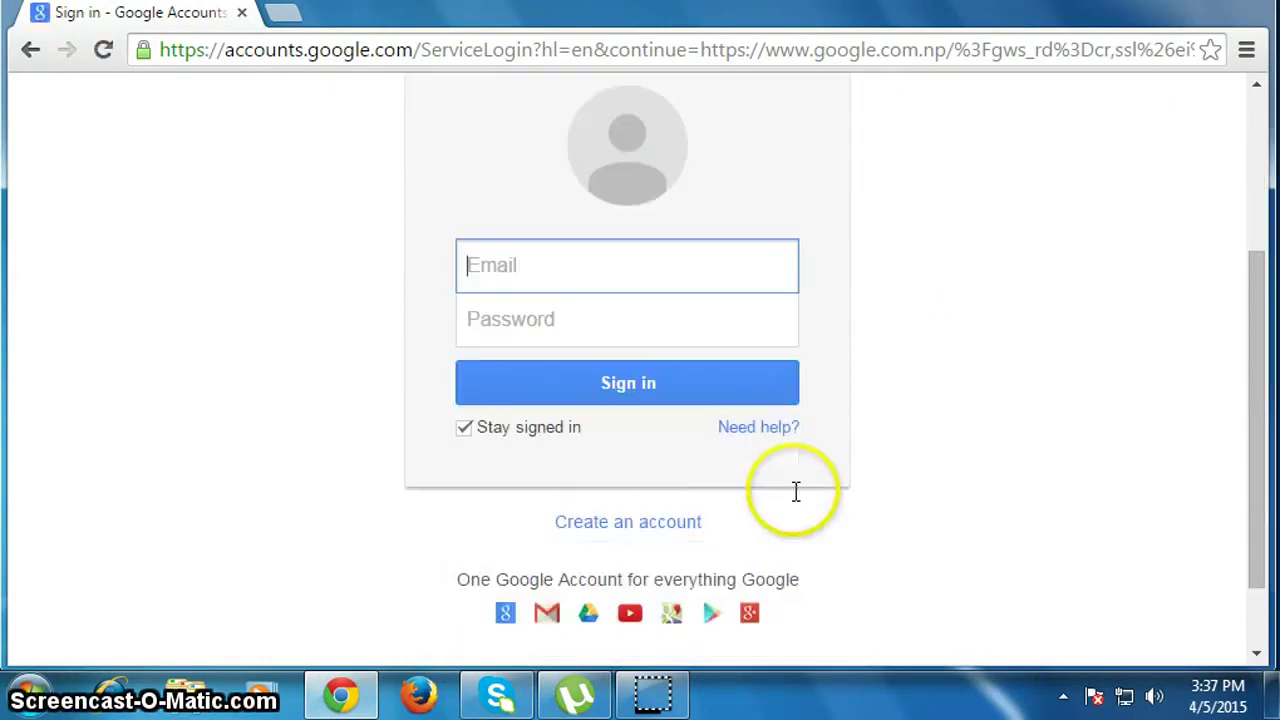
{"action": "left_click", "coordinate": [634, 532]}
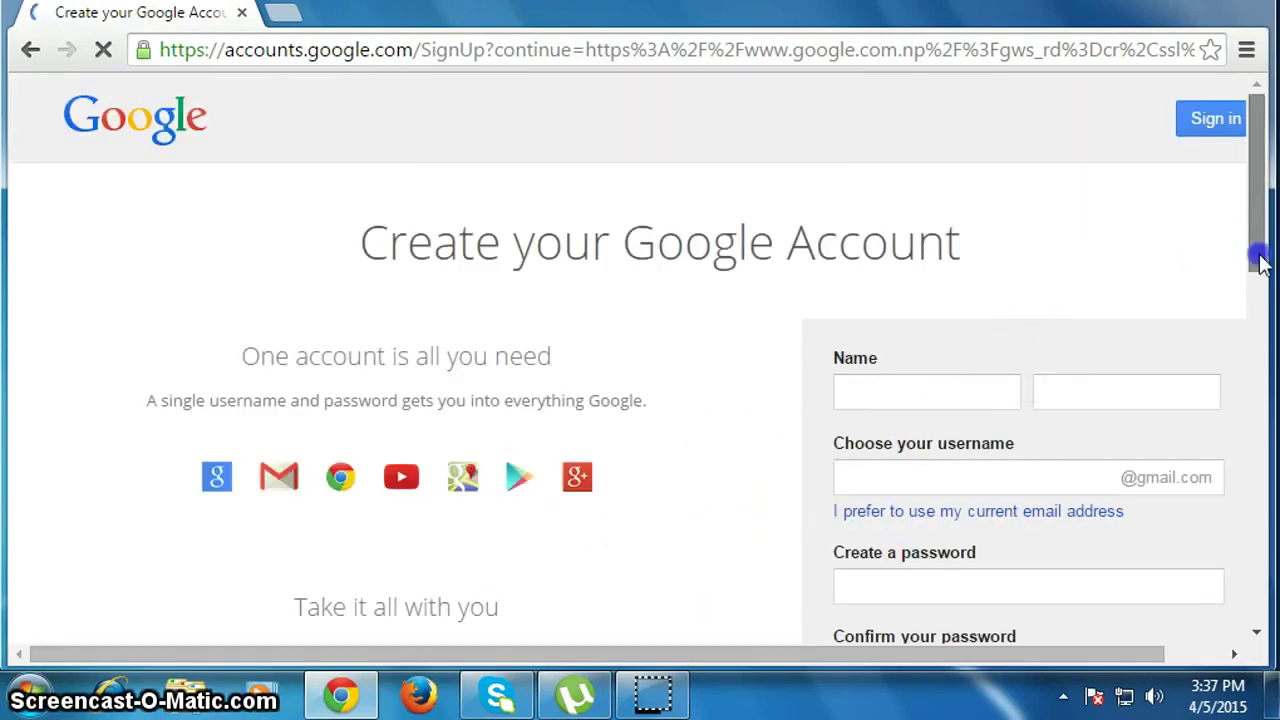
Enter the user's first name and last name on the sign-up form
{"action": "mouse_move", "coordinate": [1262, 262]}
{"action": "left_mouse_down"}
{"action": "mouse_move", "coordinate": [1272, 535]}
{"action": "mouse_move", "coordinate": [1257, 286]}
{"action": "left_mouse_up"}
{"action": "left_click", "coordinate": [915, 285]}
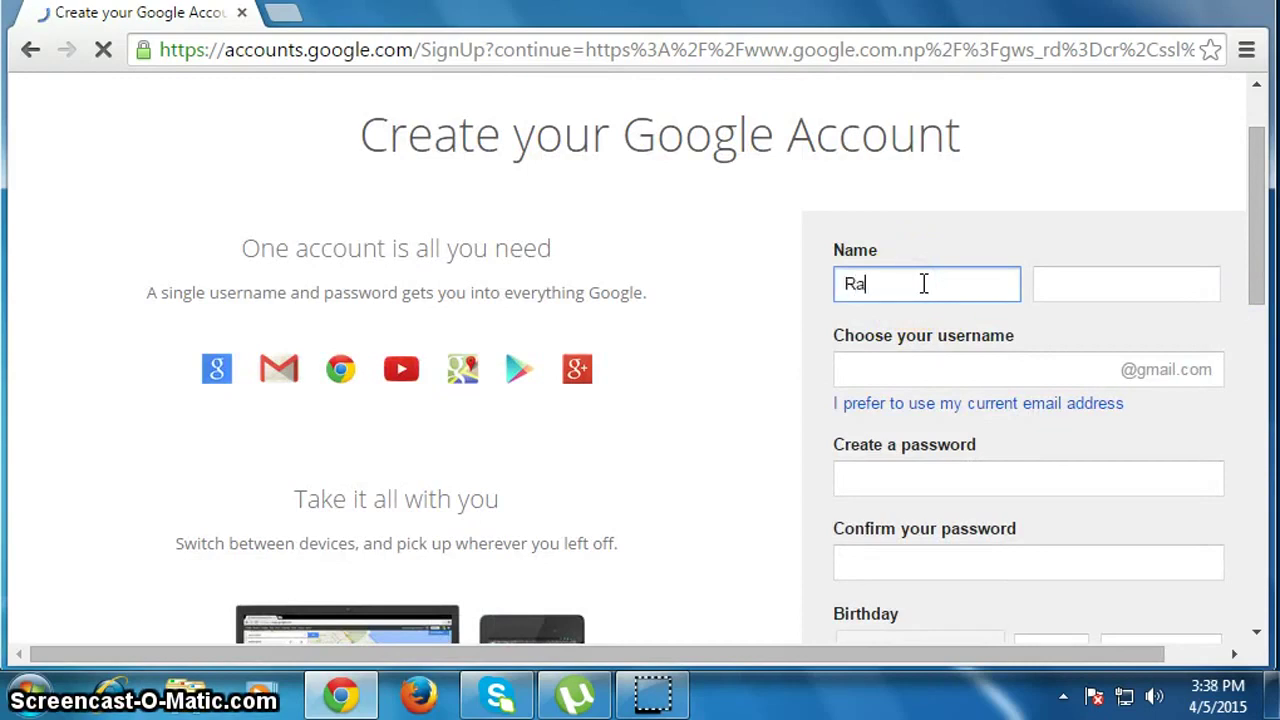
{"action": "type", "text": "j"}
{"action": "key", "text": "Tab"}
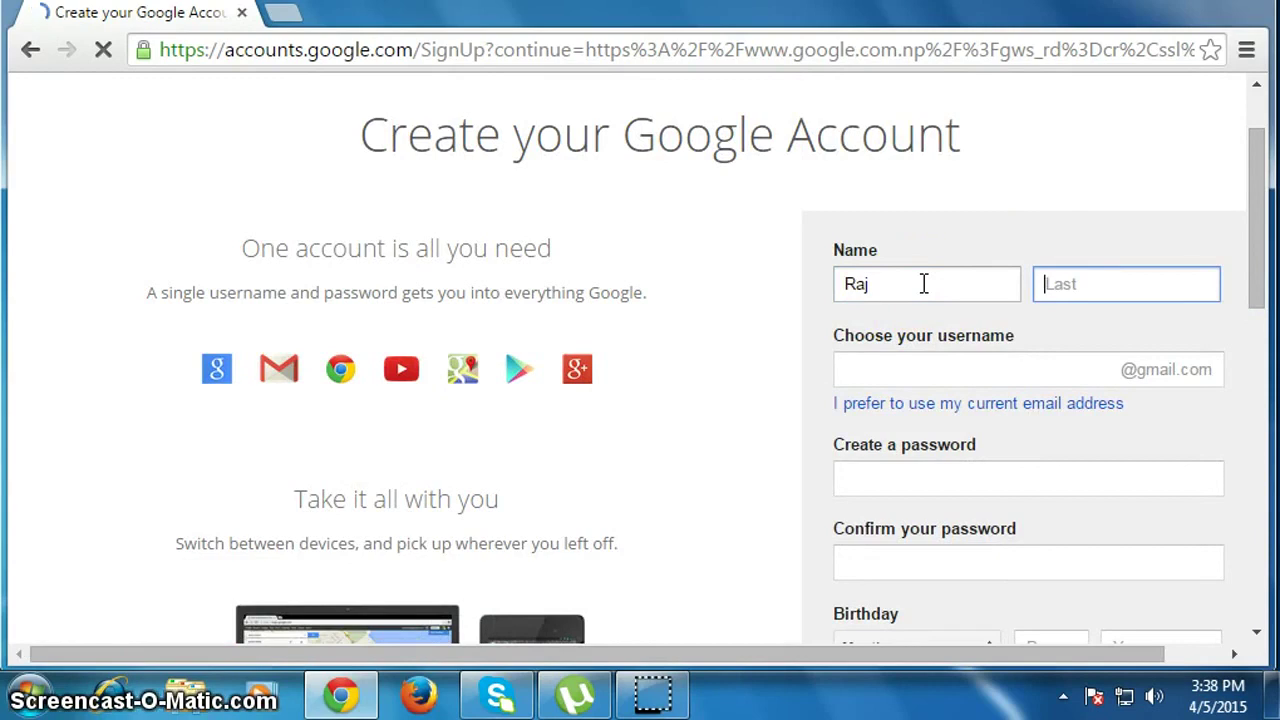
{"action": "left_click", "coordinate": [1052, 280]}
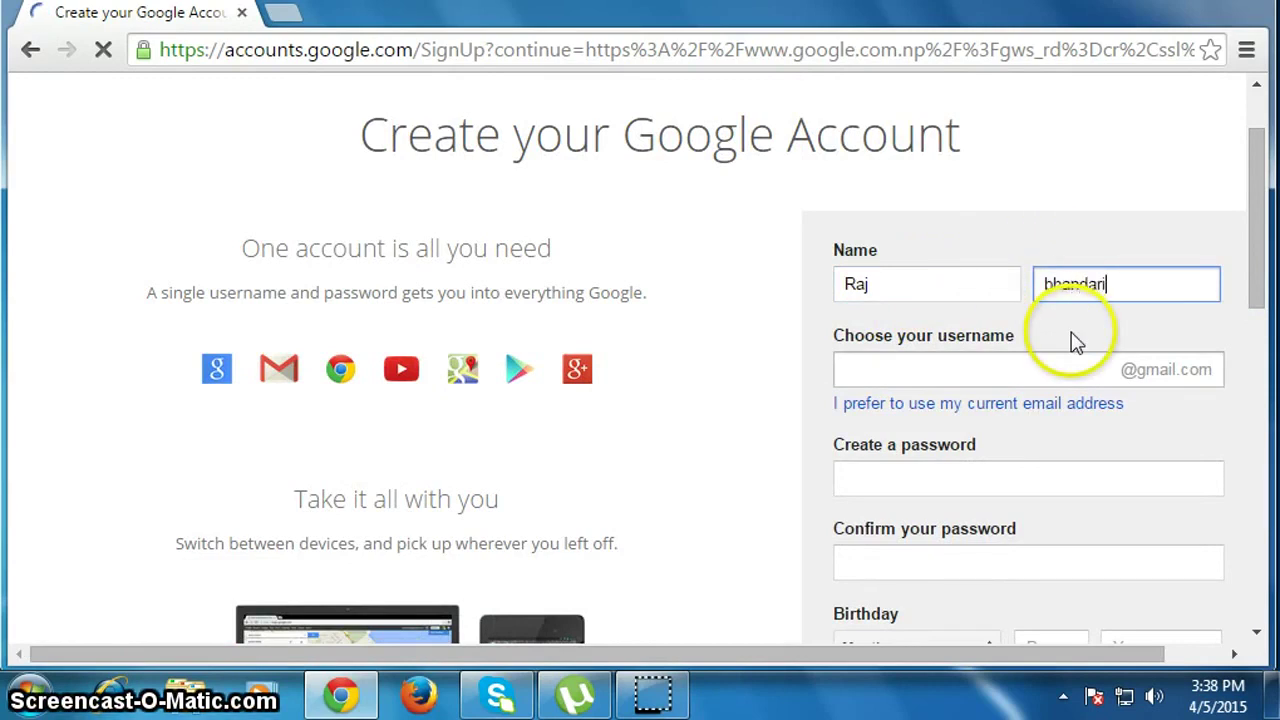
Enter a desired Gmail username, which Google reports as already taken
{"action": "left_click", "coordinate": [910, 370]}
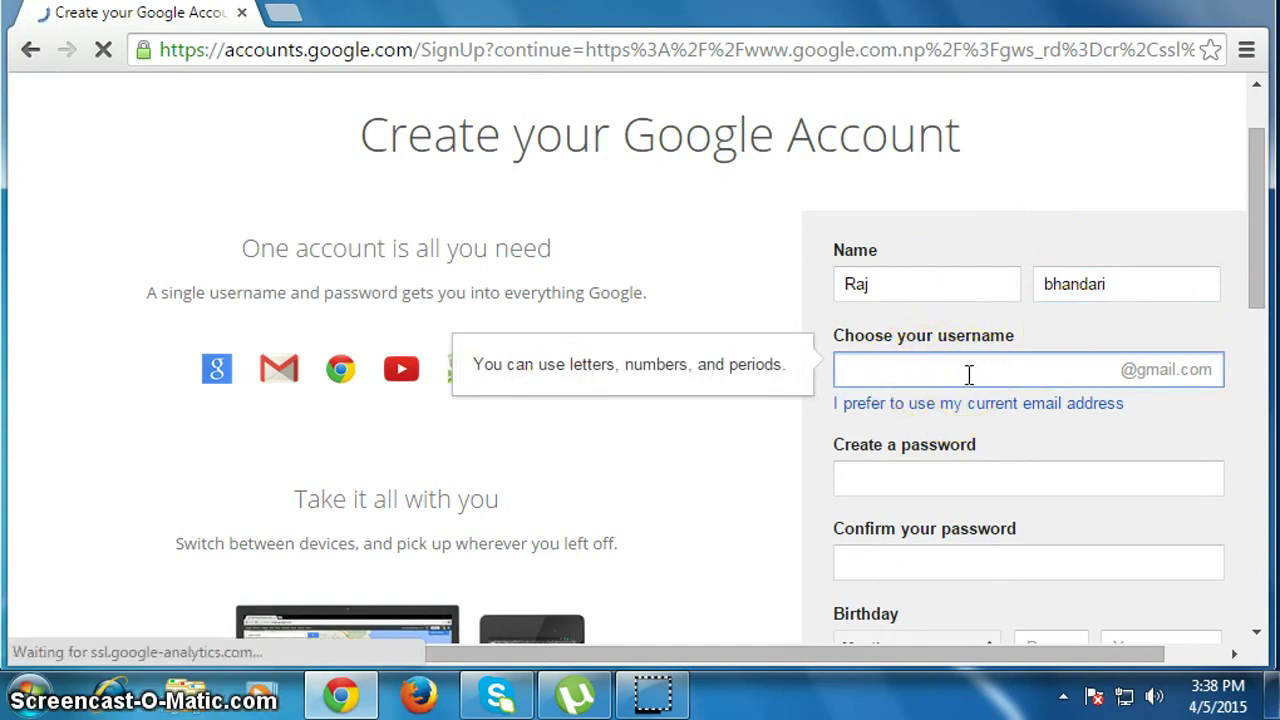
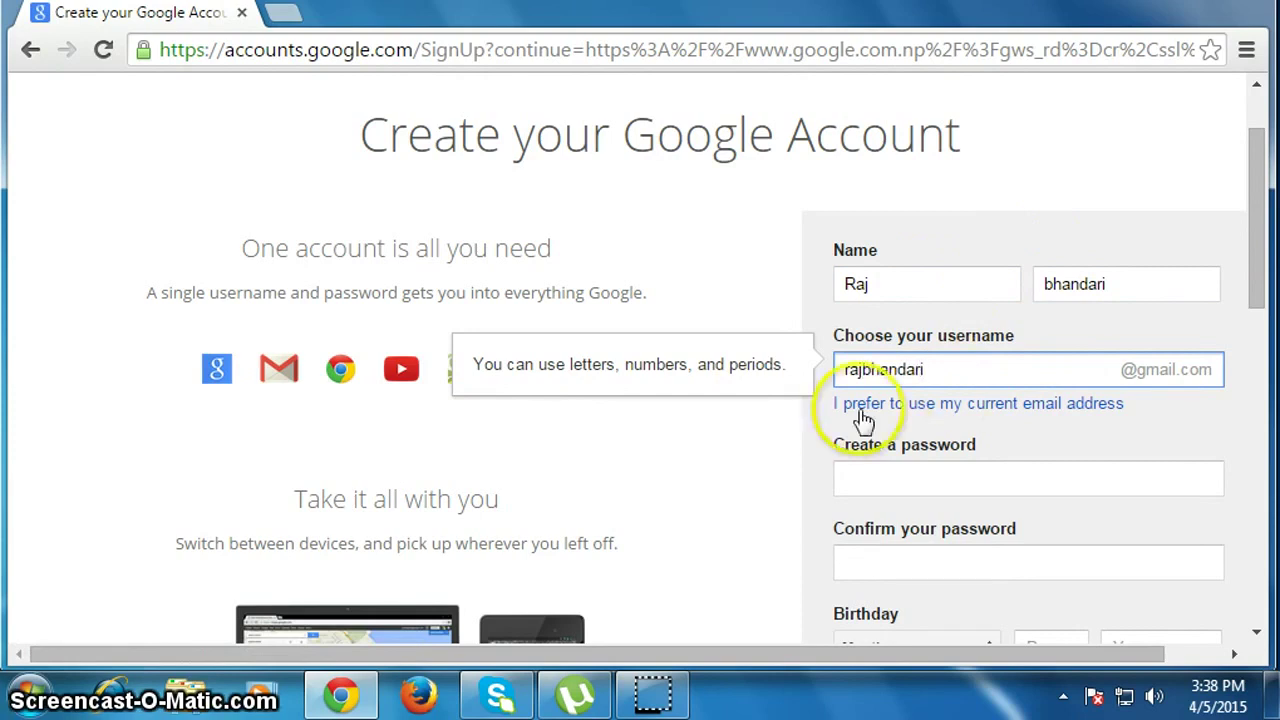
{"action": "left_click", "coordinate": [1133, 447]}
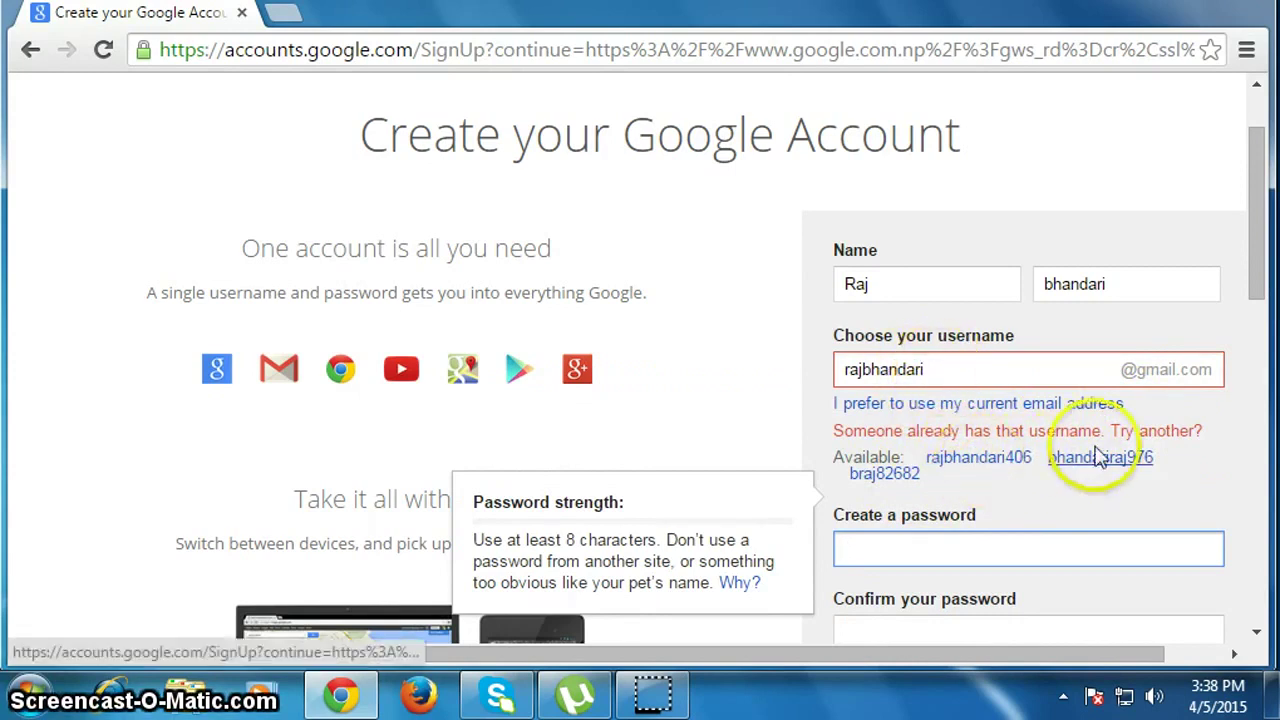
Pick an available suggested username, then enter and confirm a strong account password
{"action": "left_click", "coordinate": [972, 460]}
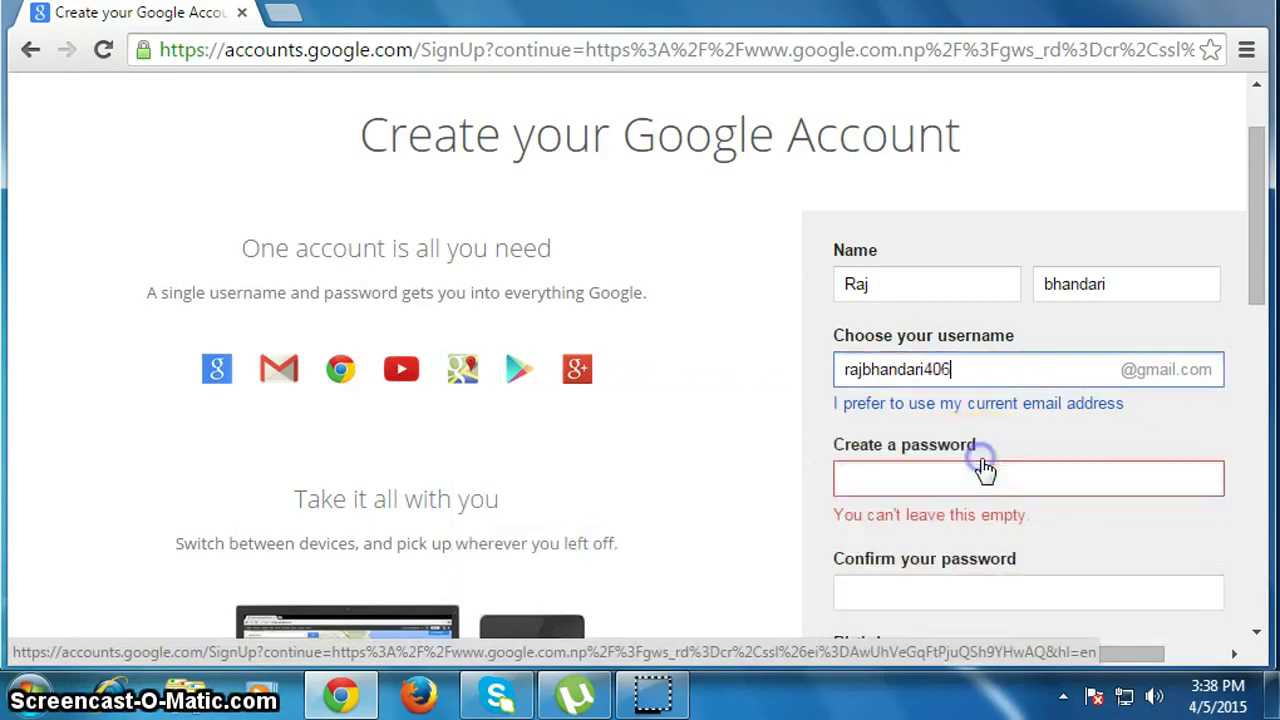
{"action": "left_click", "coordinate": [922, 480]}
{"action": "scroll", "coordinate": [929, 489], "scroll_direction": "down", "scroll_amount": 1}
{"action": "left_click", "coordinate": [888, 351]}
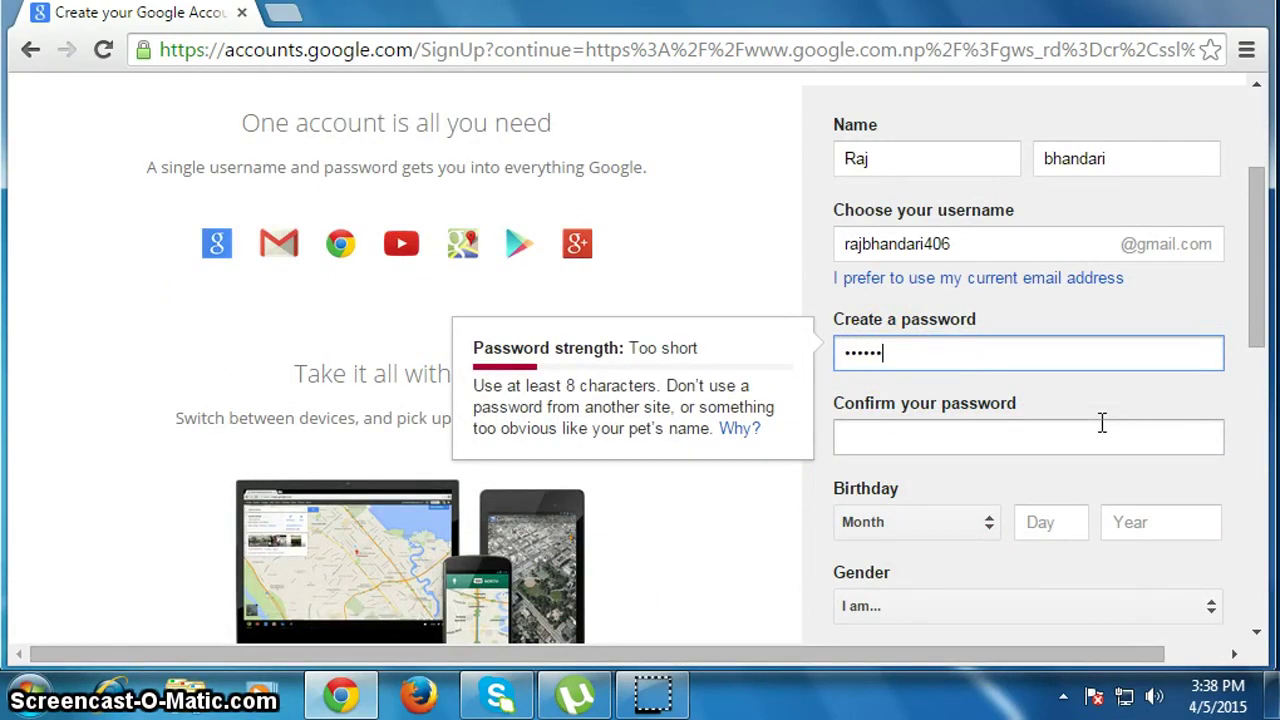
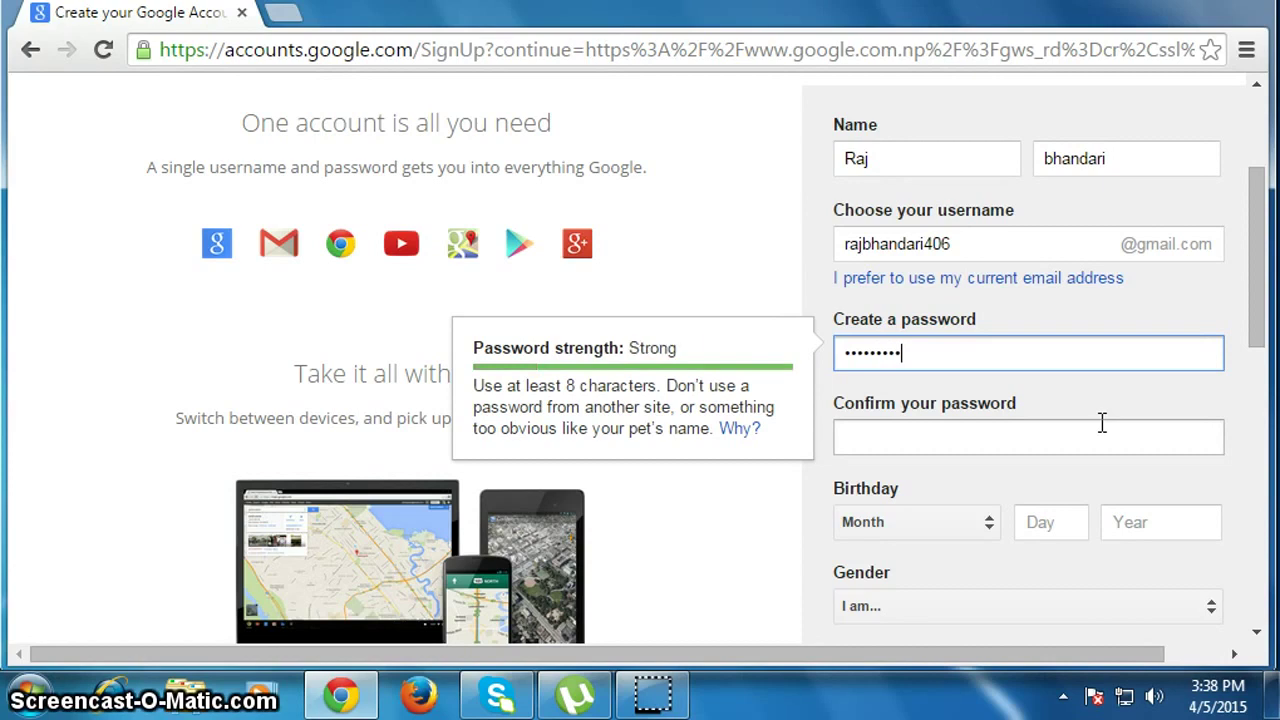
{"action": "left_click", "coordinate": [941, 449]}
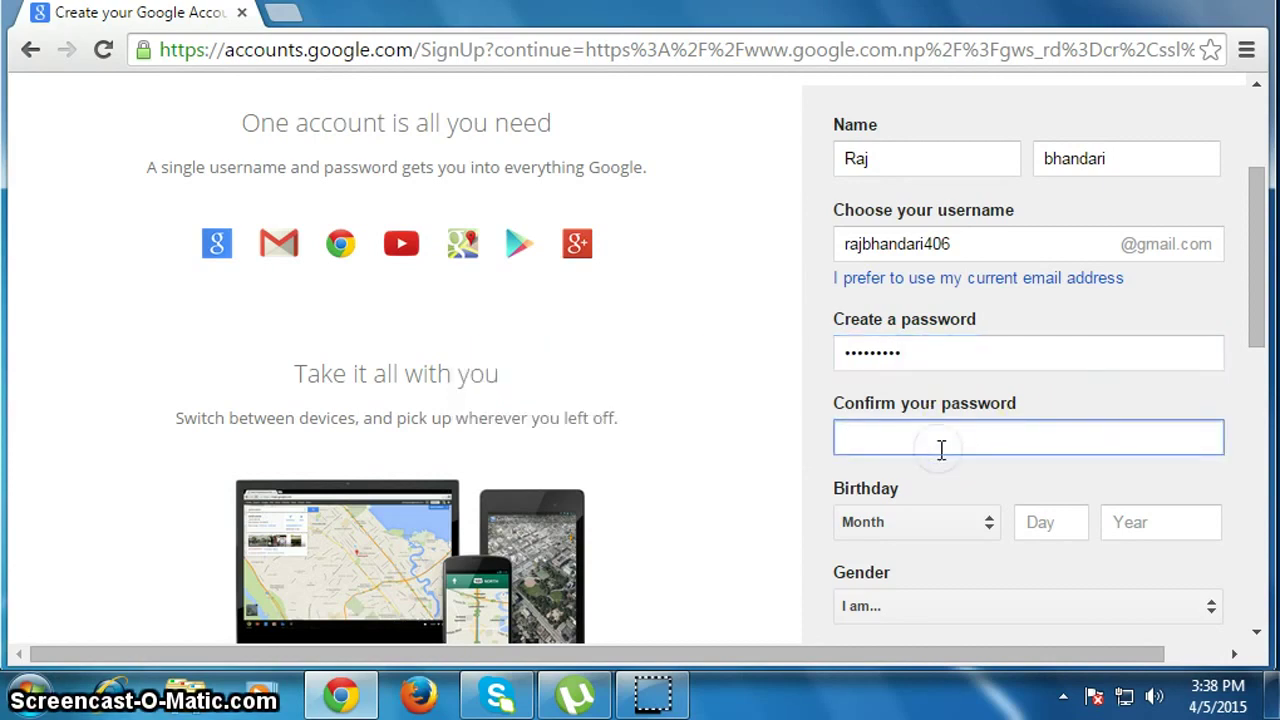
Fill in the birthday, choosing September as the birth month
{"action": "scroll", "coordinate": [835, 450], "scroll_direction": "down", "scroll_amount": 3}
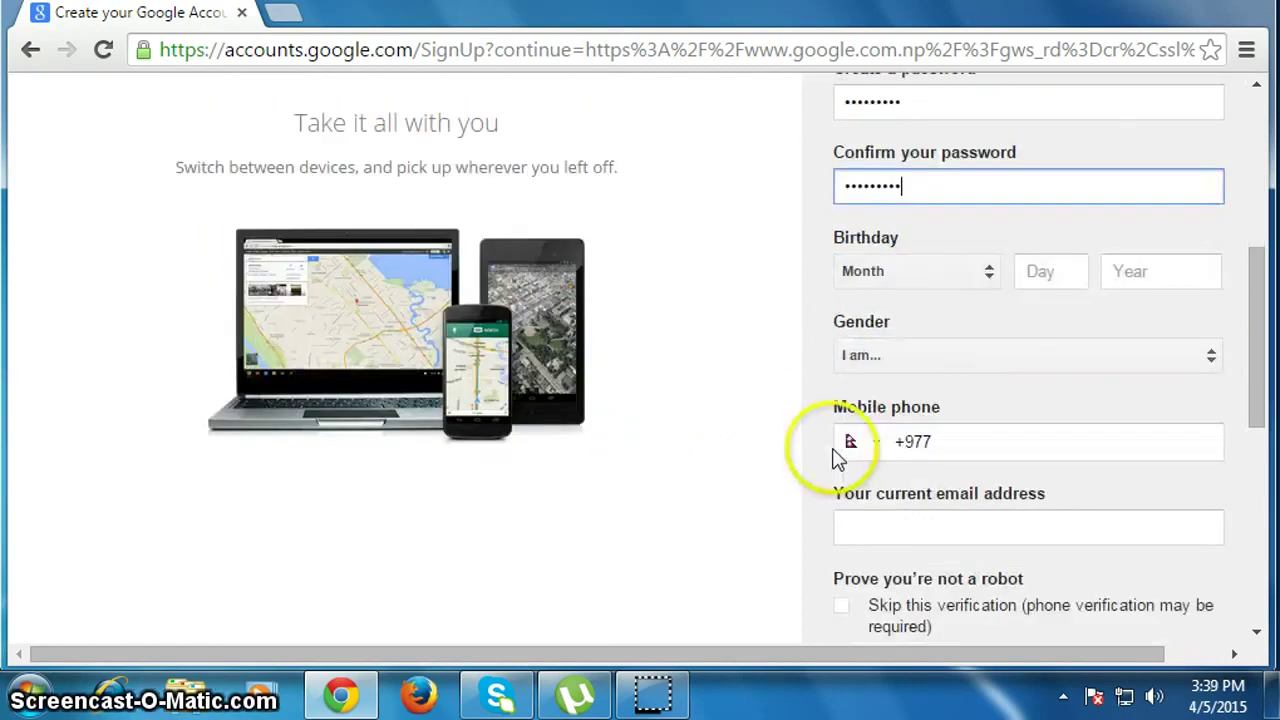
{"action": "left_click", "coordinate": [990, 272]}
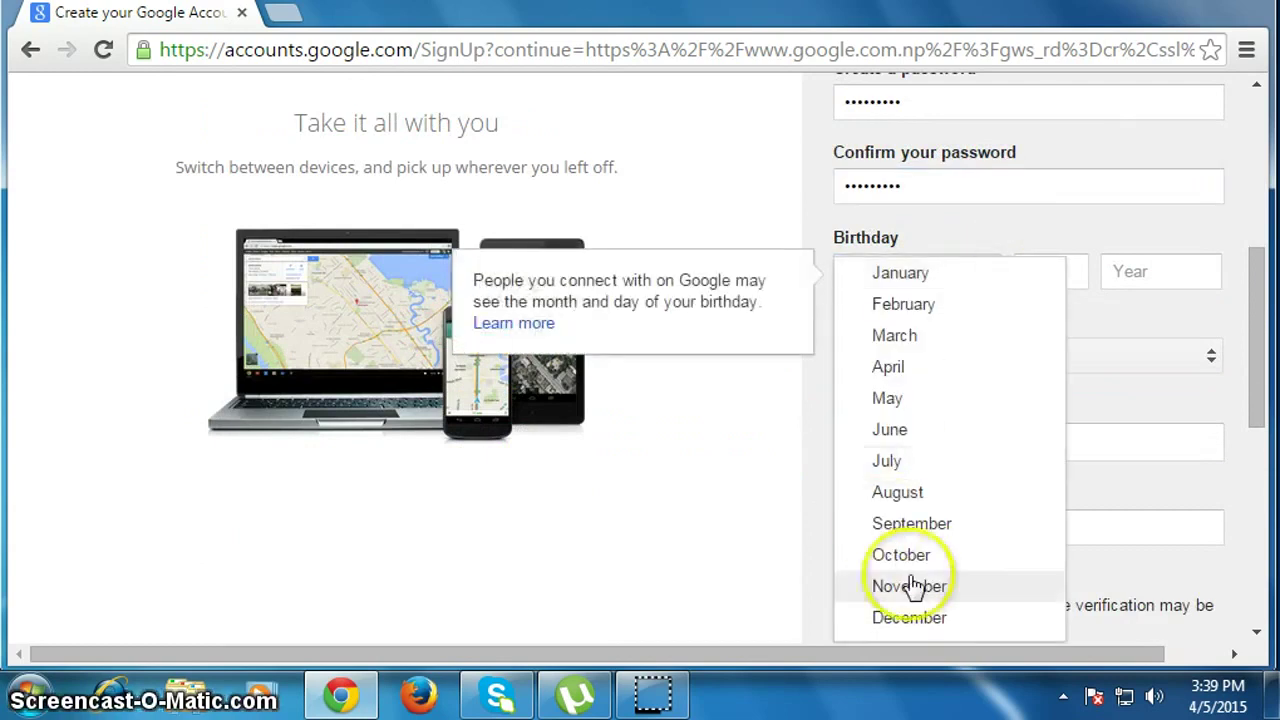
{"action": "left_click", "coordinate": [965, 523]}
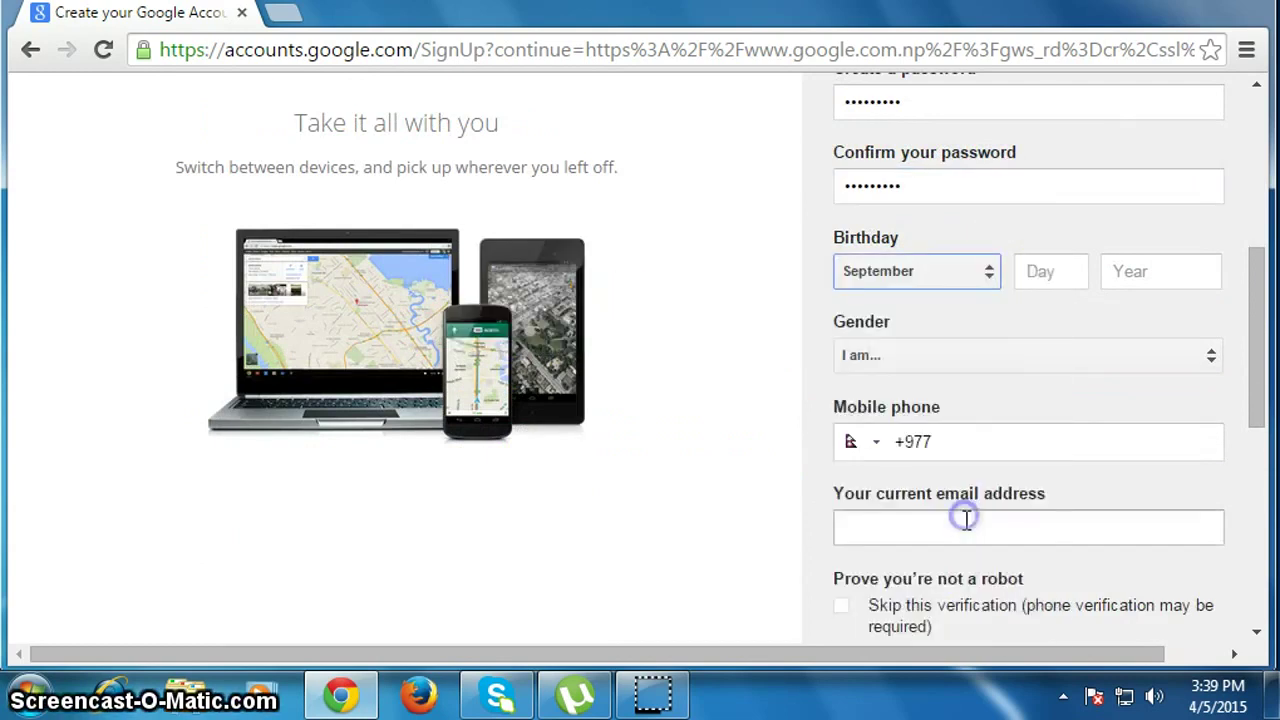
{"action": "left_click", "coordinate": [1060, 275]}
{"action": "type", "text": "30"}
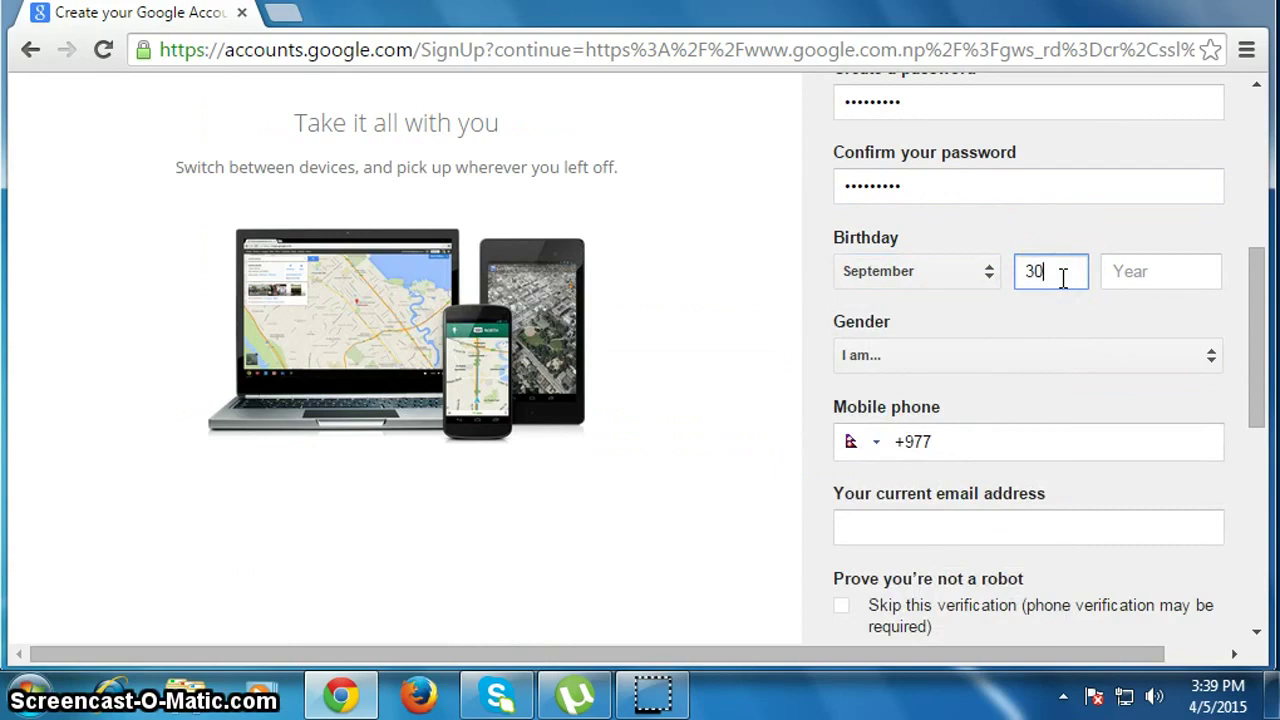
{"action": "left_click", "coordinate": [1158, 272]}
{"action": "type", "text": "1991"}
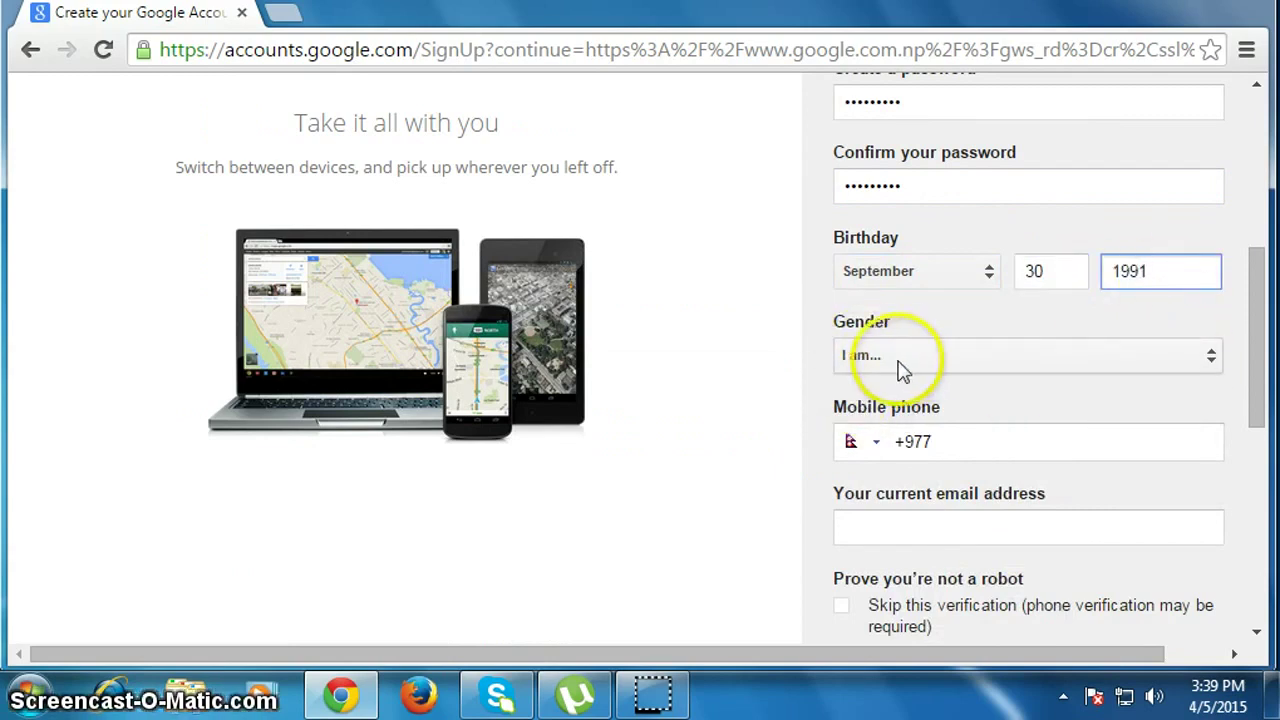
Set the gender to Male and move to the mobile phone field
{"action": "left_click", "coordinate": [1211, 358]}
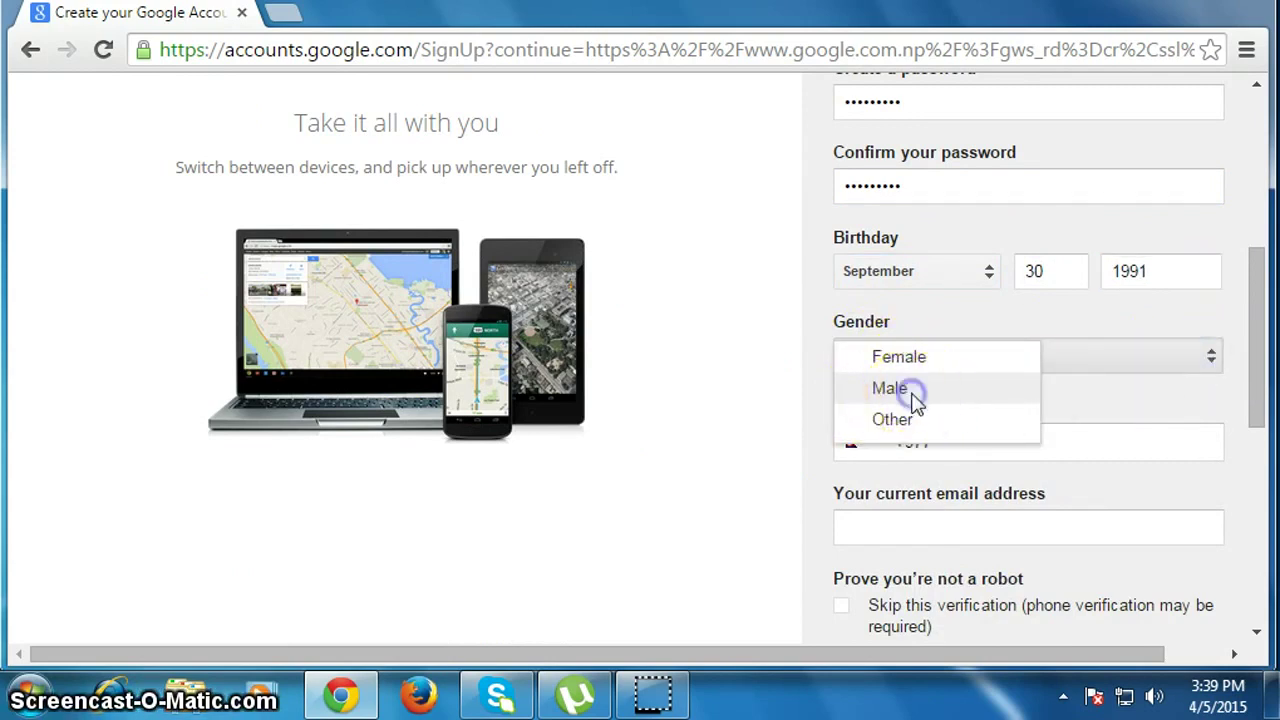
{"action": "left_click", "coordinate": [905, 392]}
{"action": "scroll", "coordinate": [1030, 468], "scroll_direction": "down", "scroll_amount": 1}
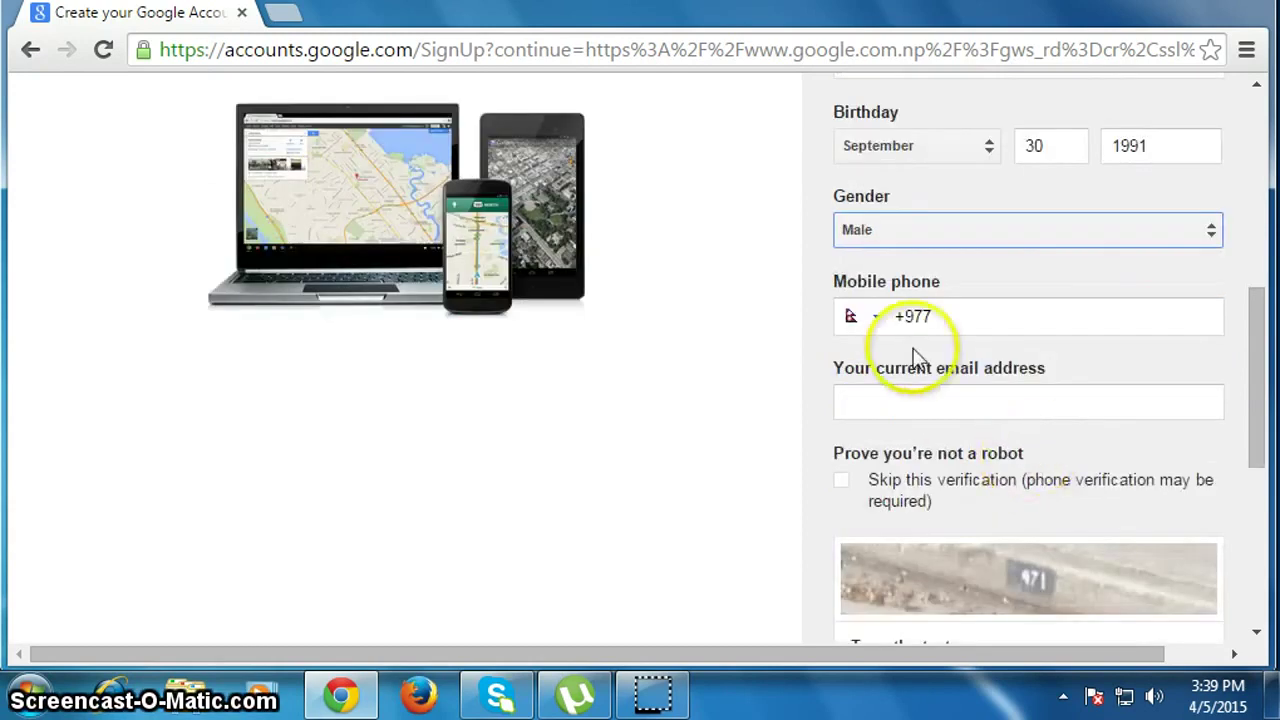
{"action": "left_click", "coordinate": [984, 322]}
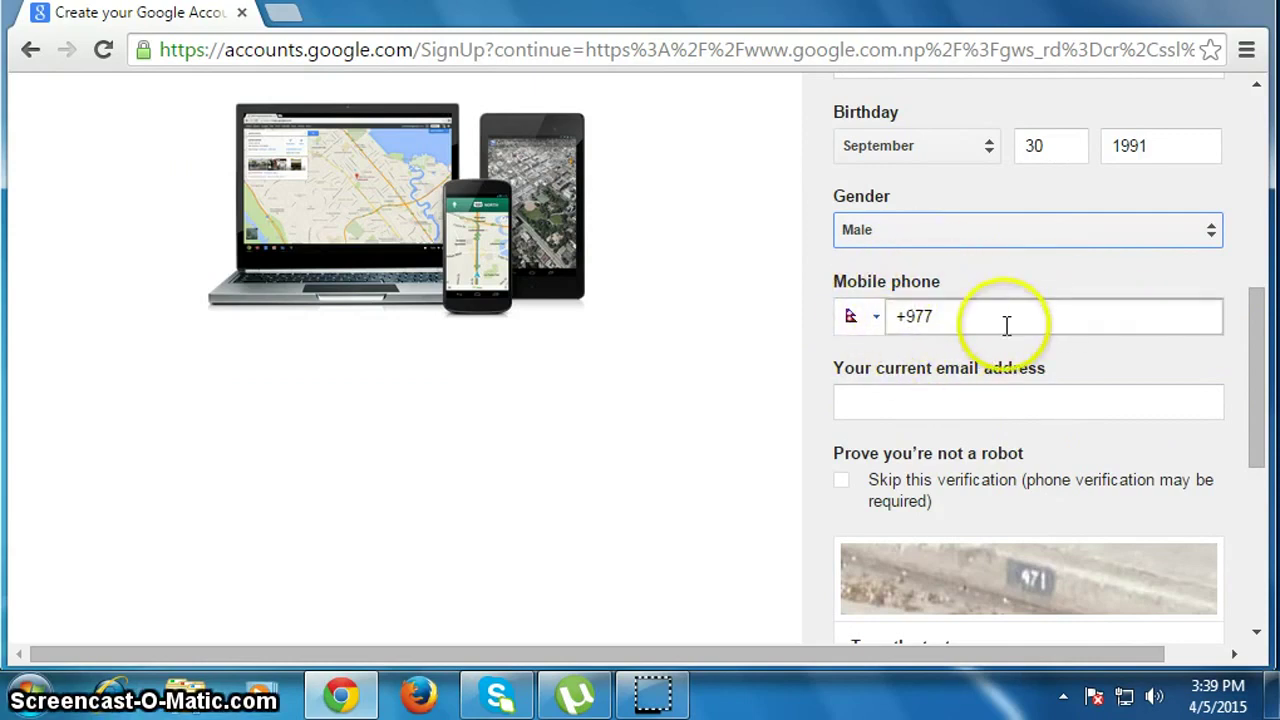
Leave the mobile phone blank and enter an existing Gmail address as current email
{"action": "left_click", "coordinate": [966, 404]}
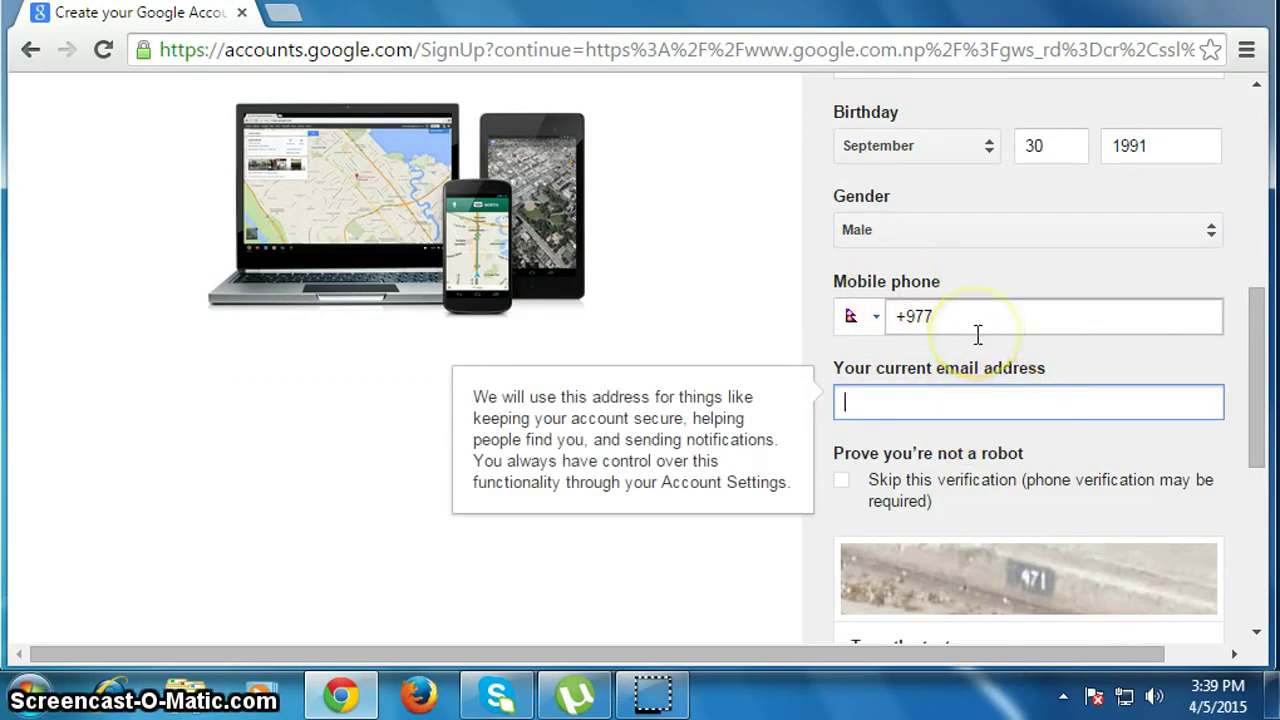
{"action": "left_click", "coordinate": [952, 407]}
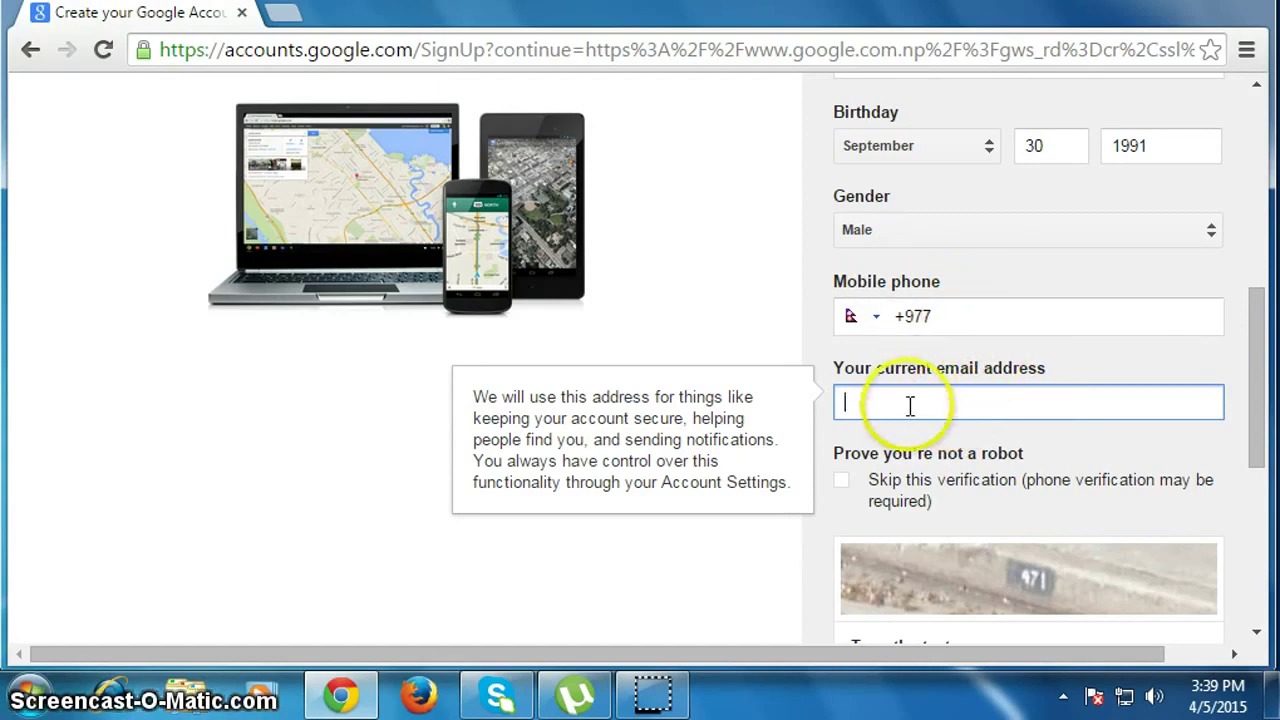
{"action": "left_click", "coordinate": [981, 317]}
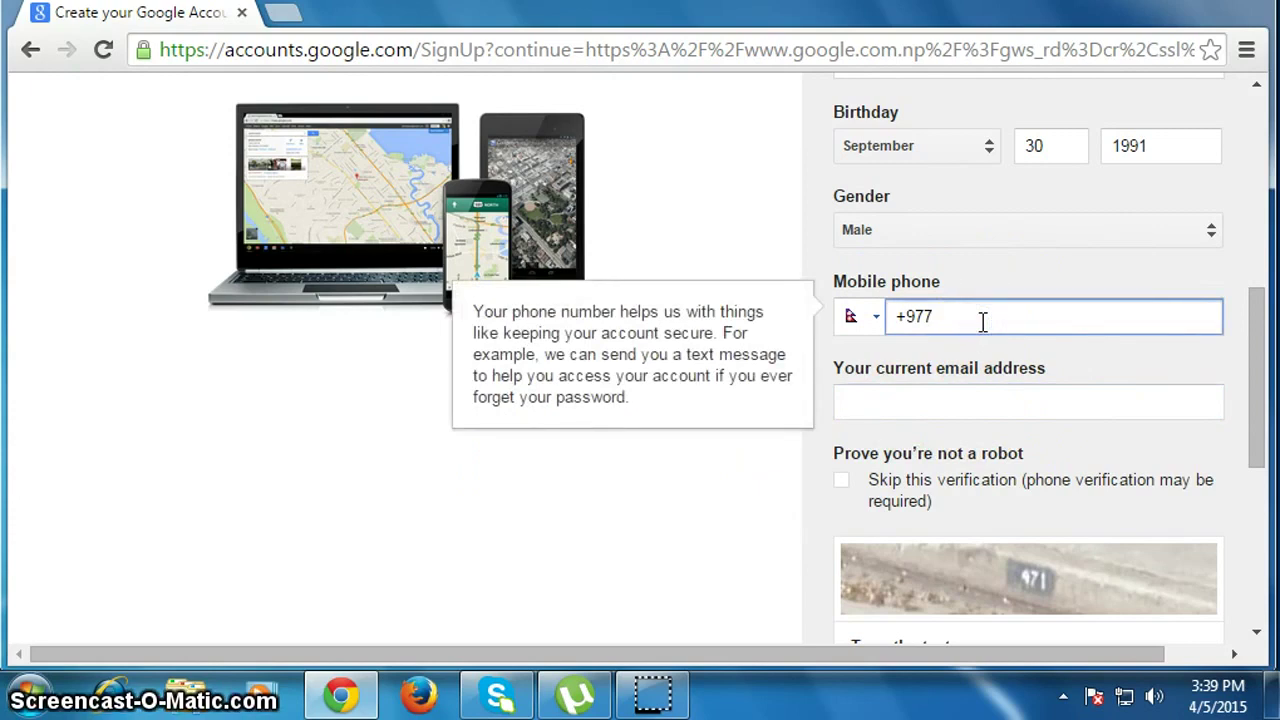
{"action": "left_click", "coordinate": [943, 392]}
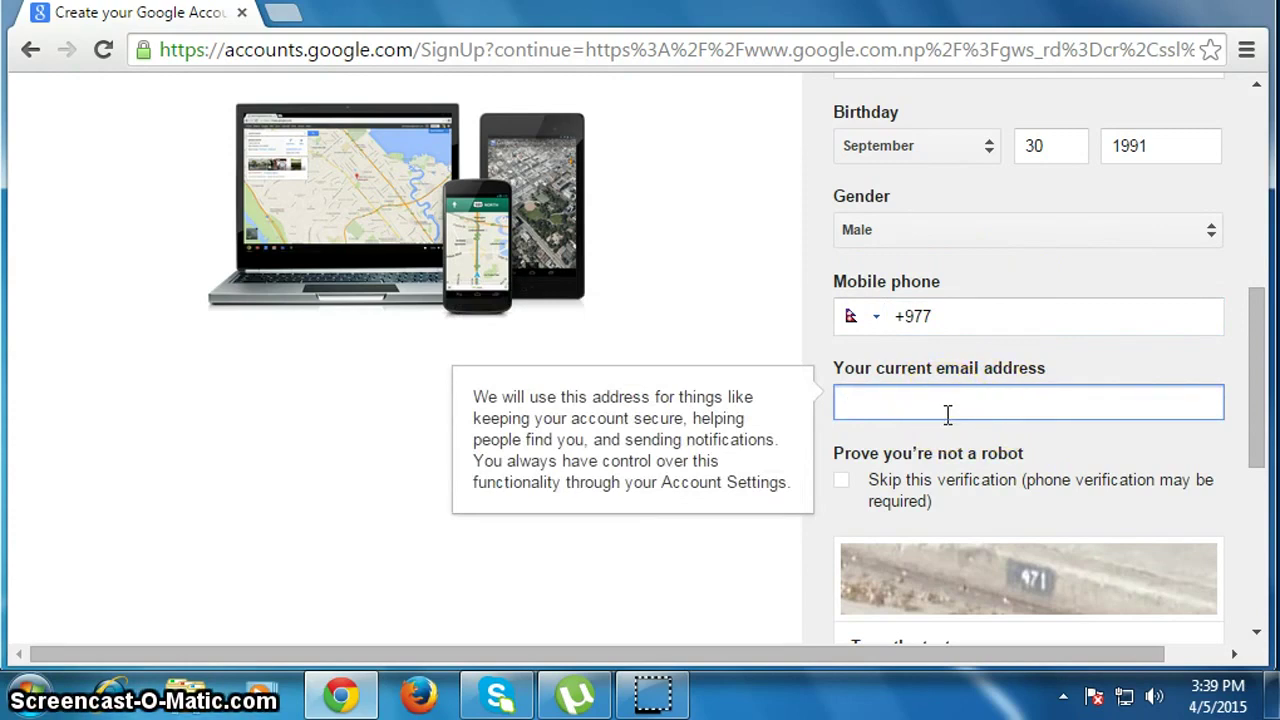
{"action": "left_click", "coordinate": [895, 405]}
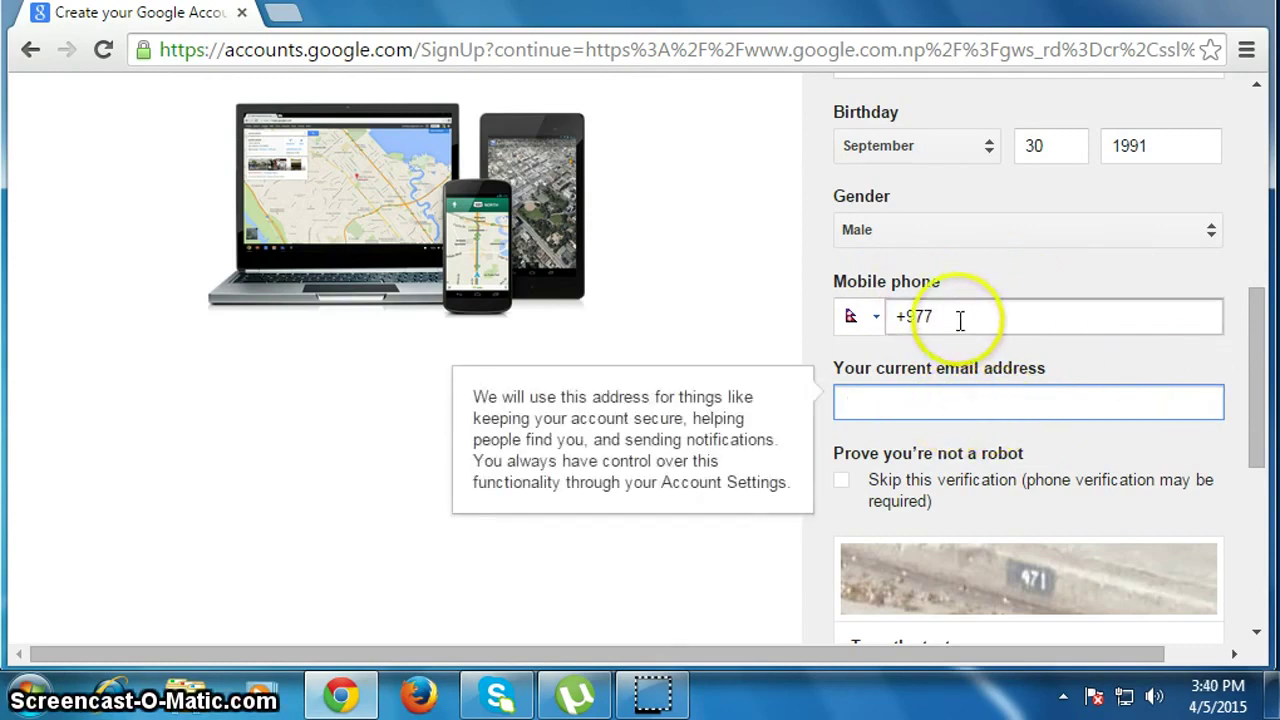
{"action": "left_click", "coordinate": [935, 407]}
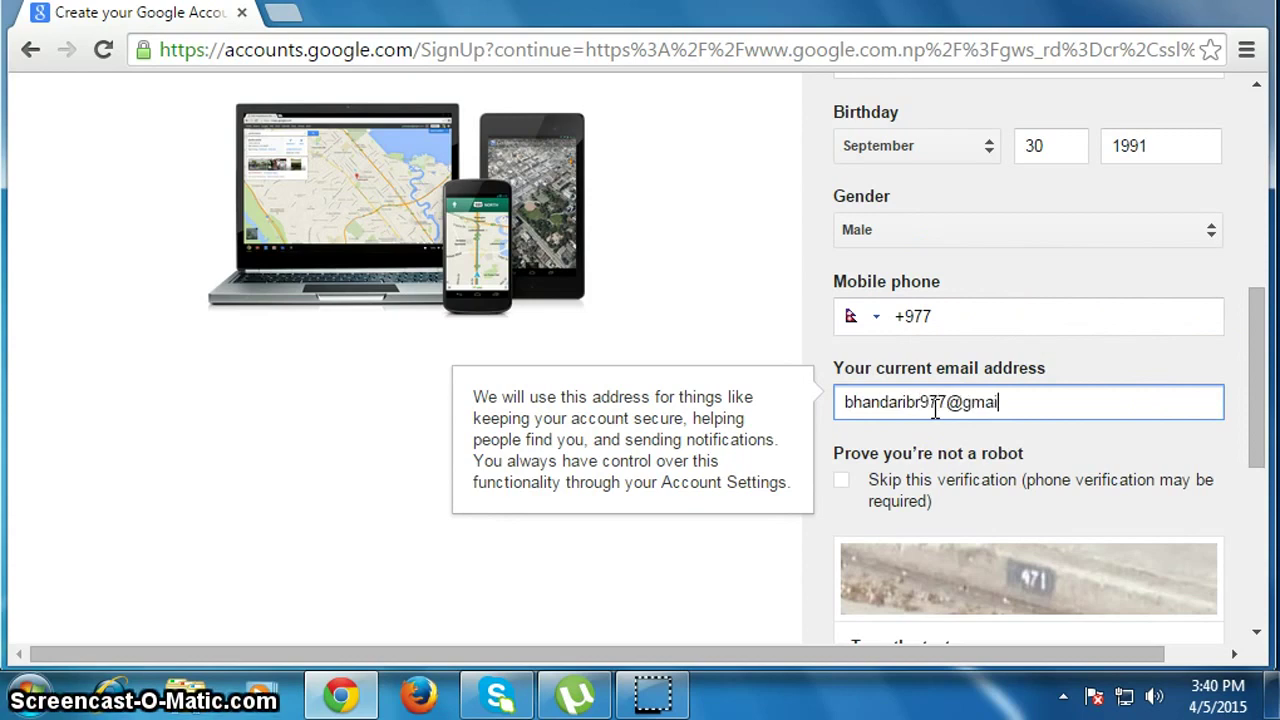
{"action": "type", "text": ".com"}
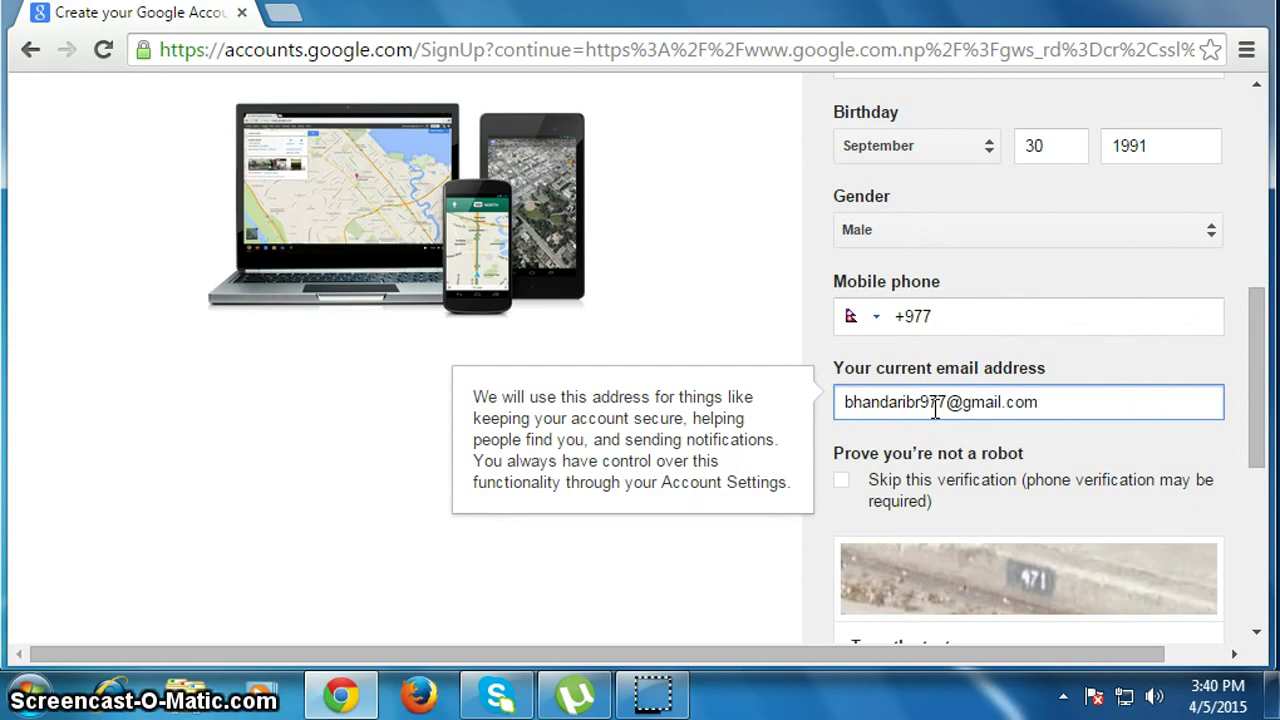
{"action": "scroll", "coordinate": [926, 440], "scroll_direction": "down", "scroll_amount": 1}
Answer the captcha with 471, accept the Terms of Service, and submit via Next step
{"action": "scroll", "coordinate": [924, 439], "scroll_direction": "down", "scroll_amount": 3}
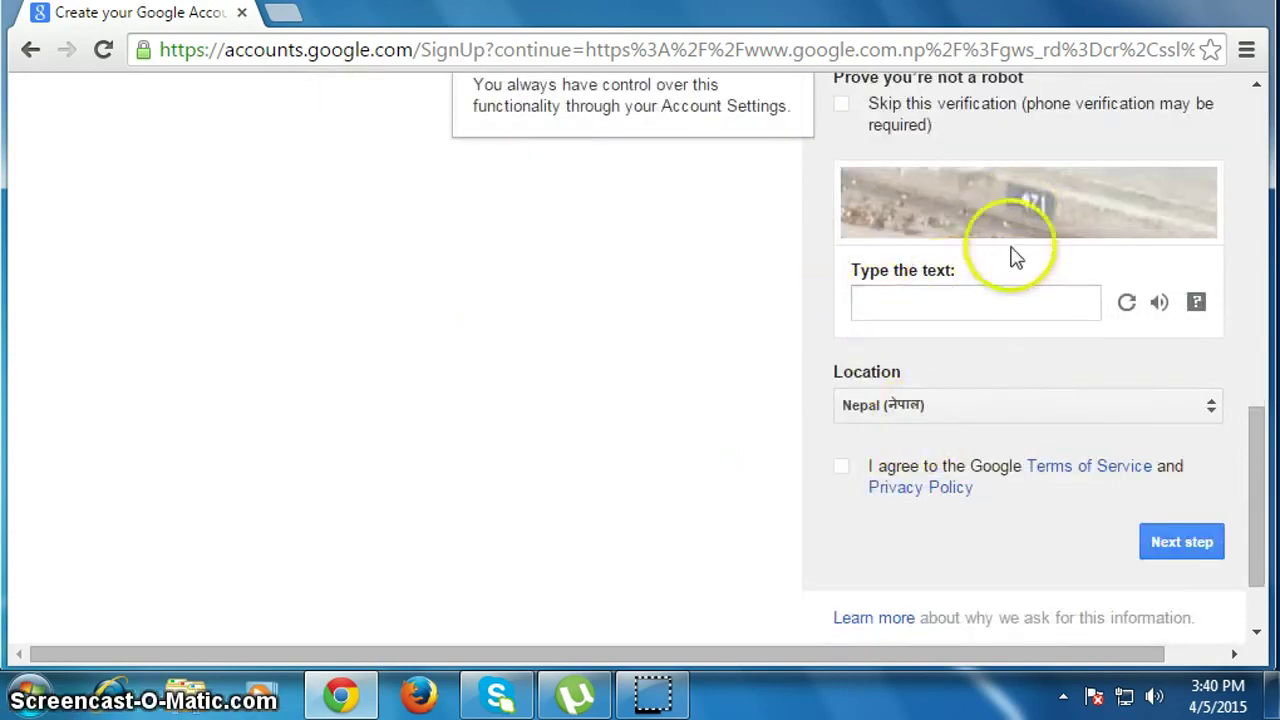
{"action": "left_click", "coordinate": [906, 302]}
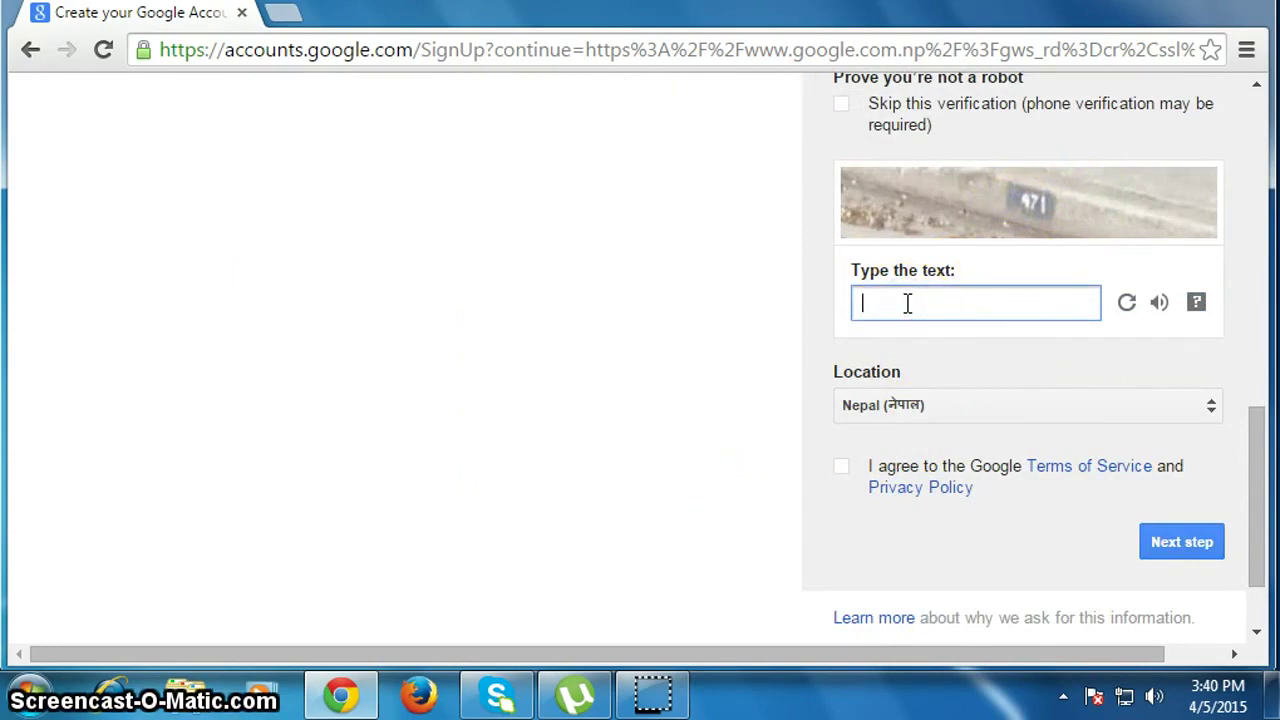
{"action": "type", "text": "471"}
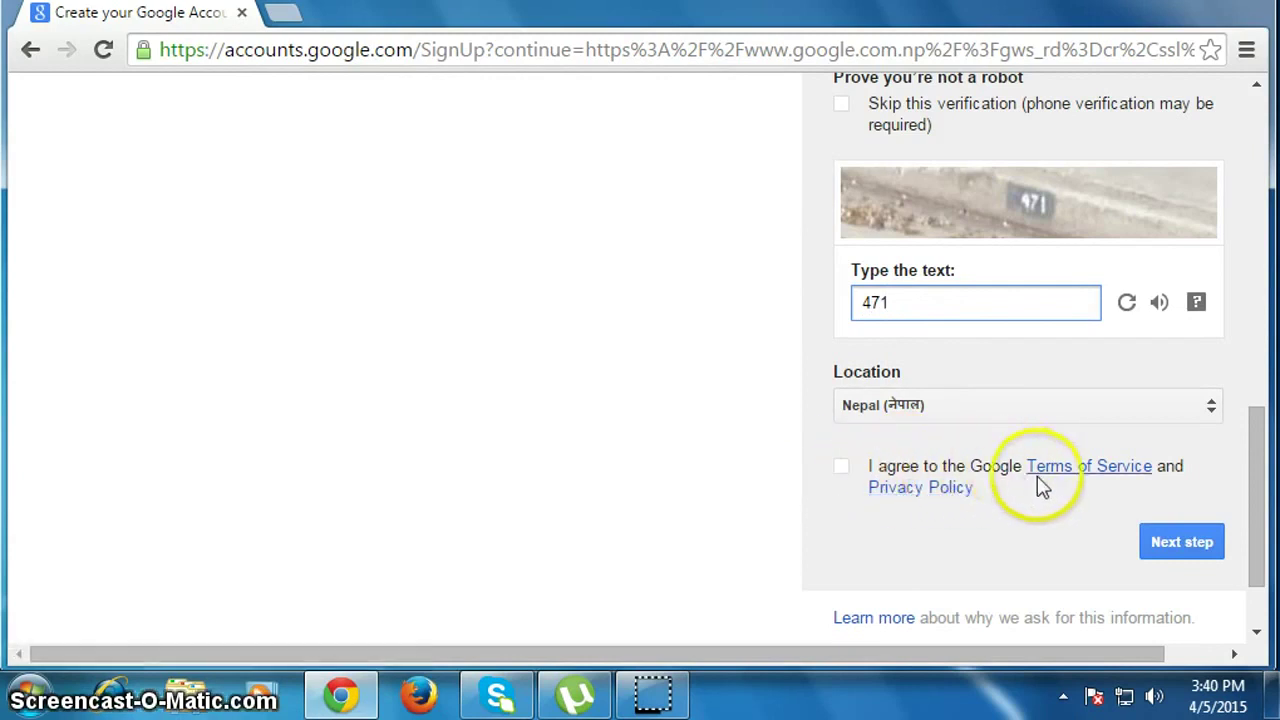
{"action": "left_click", "coordinate": [841, 468]}
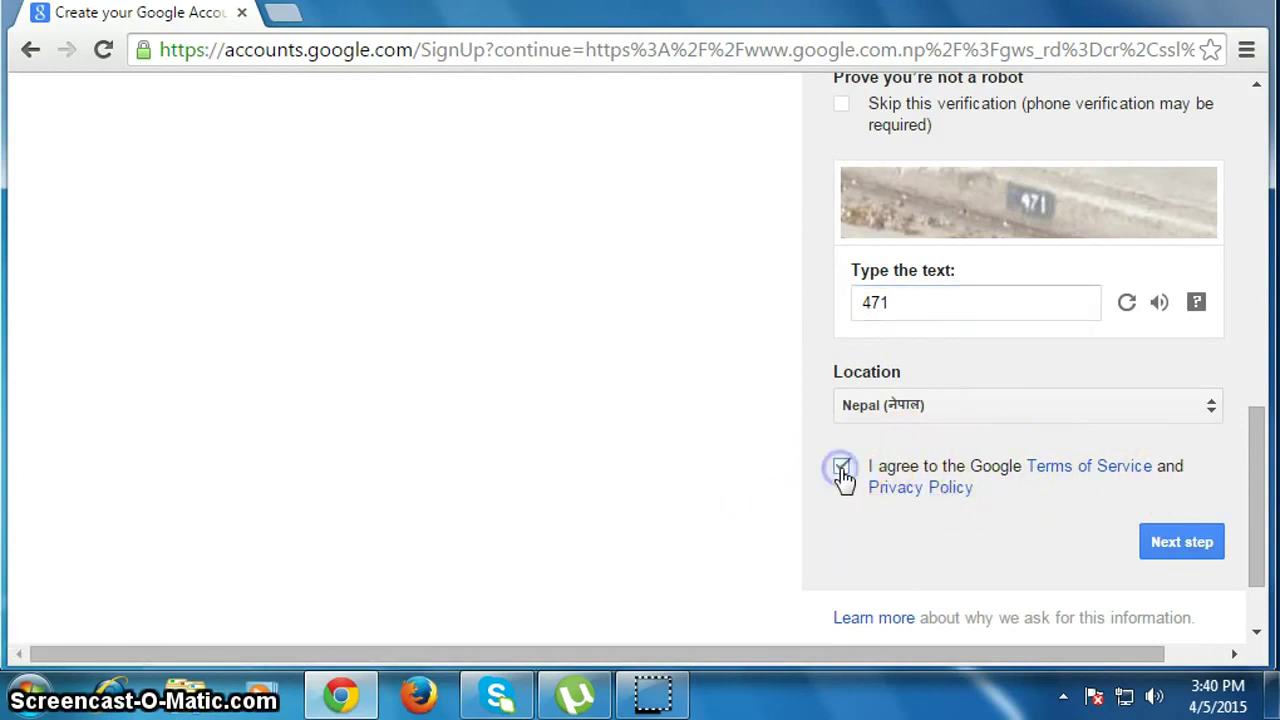
{"action": "left_click", "coordinate": [1166, 544]}
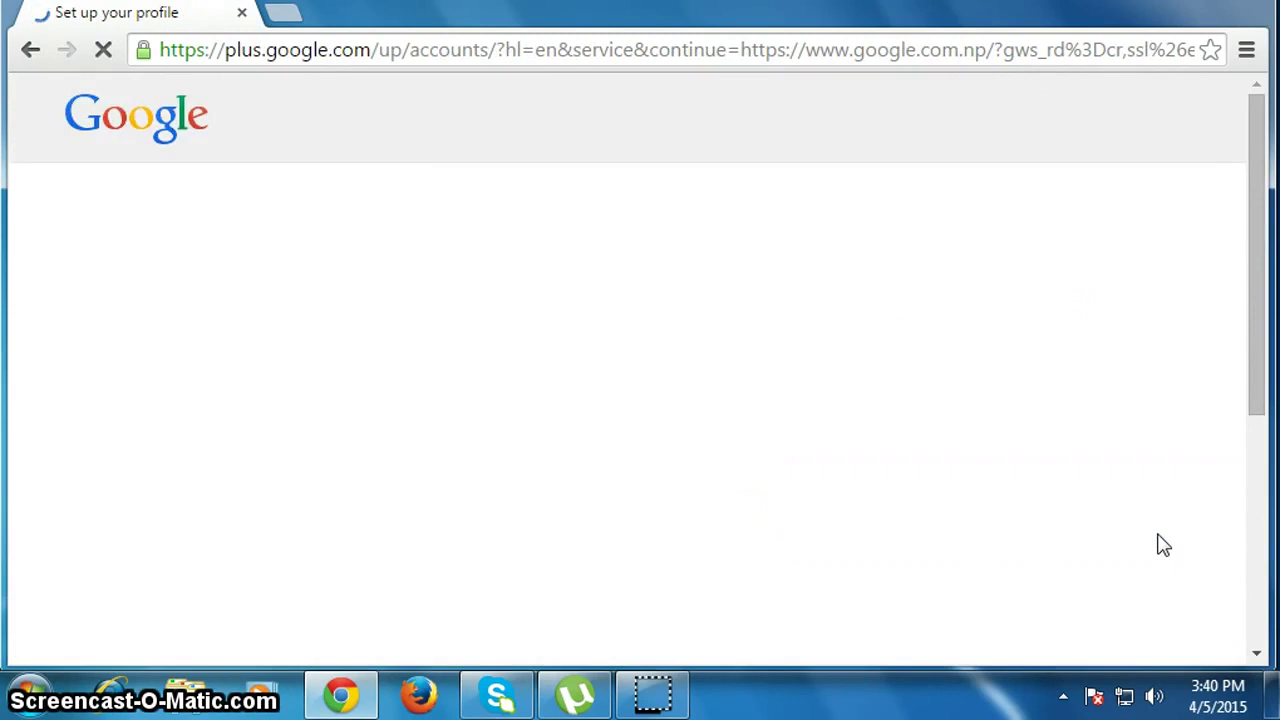
Dismiss Chrome's save-password prompt and decline creating a public Google+ profile
{"action": "left_click", "coordinate": [1146, 542]}
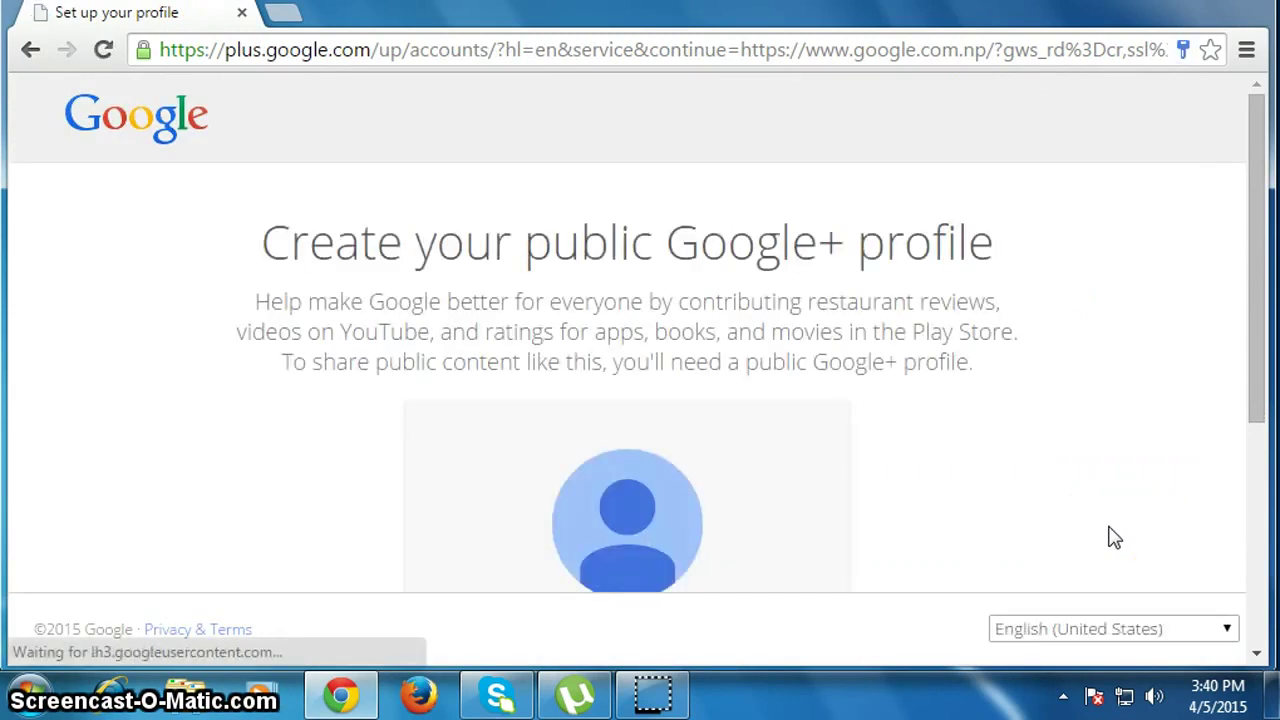
{"action": "scroll", "coordinate": [1110, 535], "scroll_direction": "down", "scroll_amount": 3}
{"action": "left_click", "coordinate": [1097, 257]}
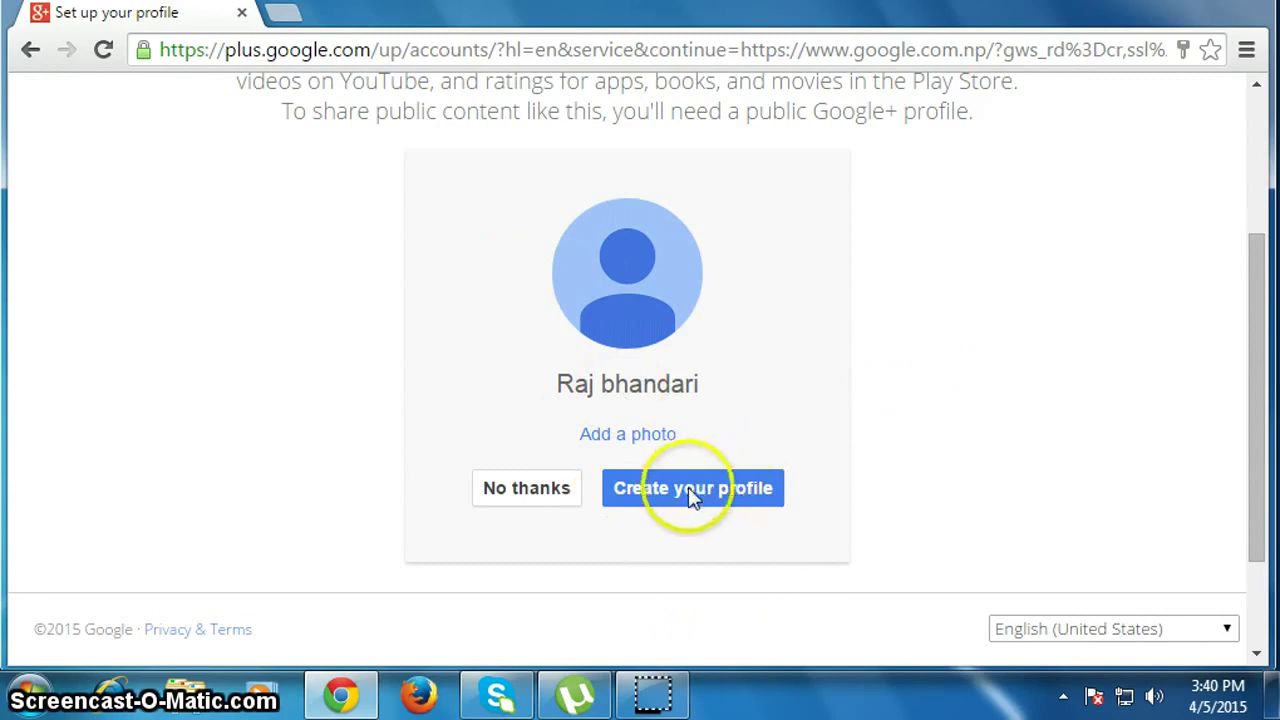
{"action": "left_click", "coordinate": [545, 500]}
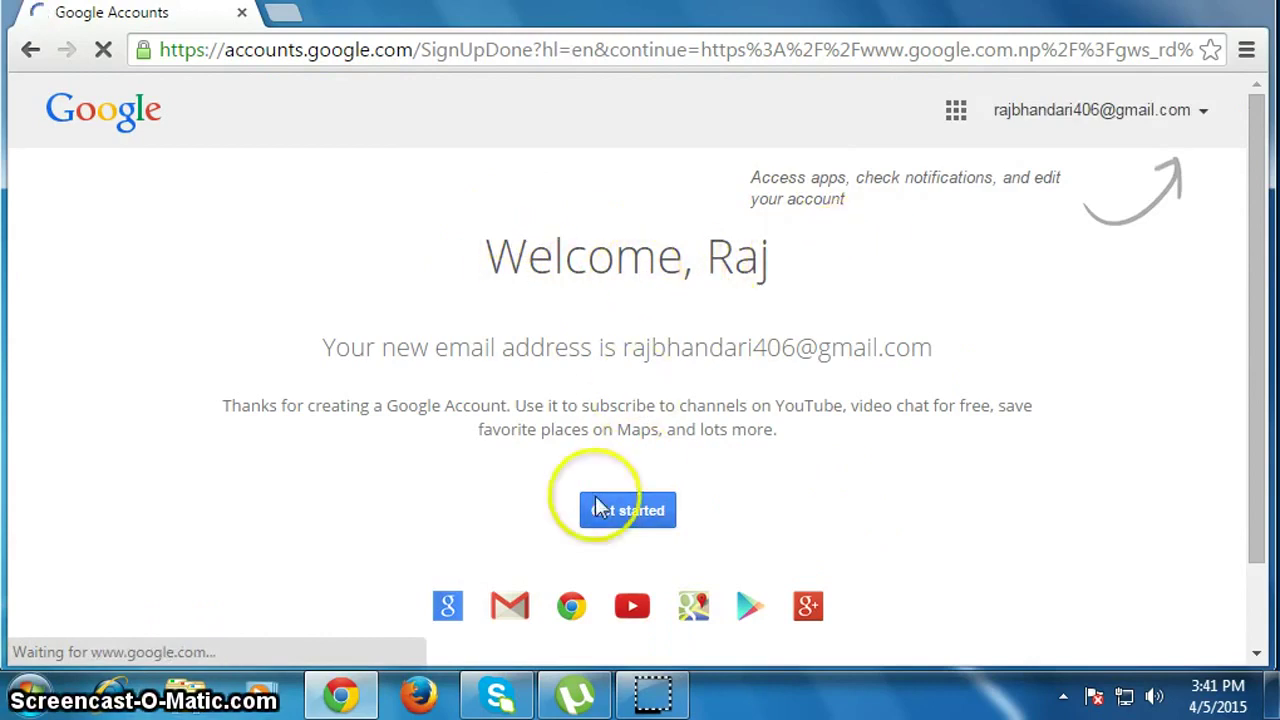
Select the new Gmail address on the welcome page, then continue with Get started
{"action": "left_click_drag", "start_coordinate": [625, 350], "coordinate": [930, 335]}
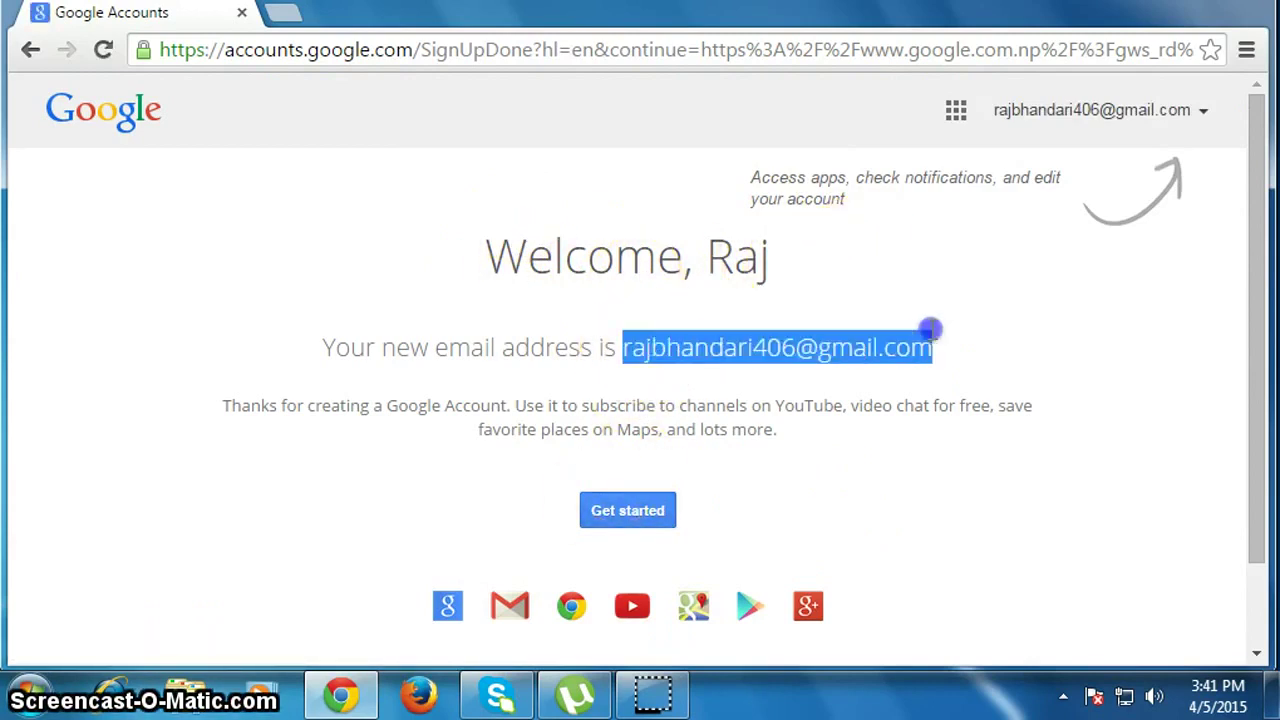
{"action": "left_click", "coordinate": [778, 450]}
{"action": "left_click", "coordinate": [625, 515]}
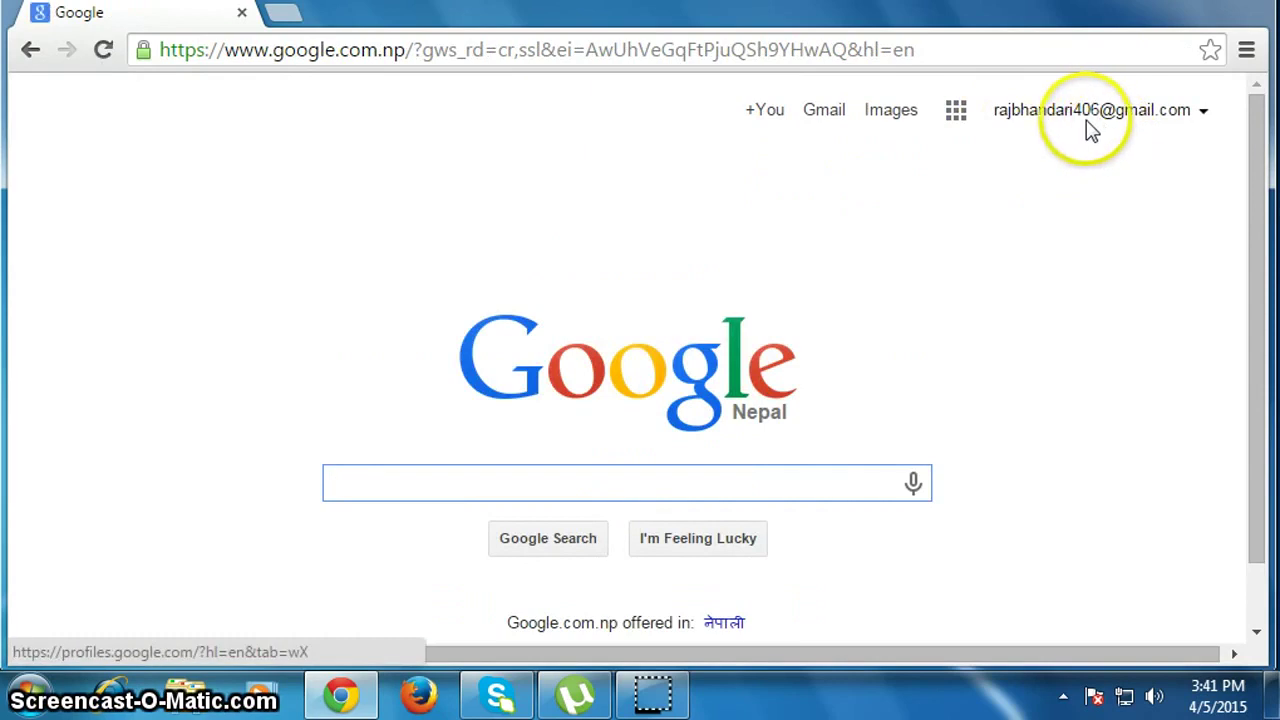
View the new account's menu at top right, then open its Gmail inbox
{"action": "left_click", "coordinate": [1203, 112]}
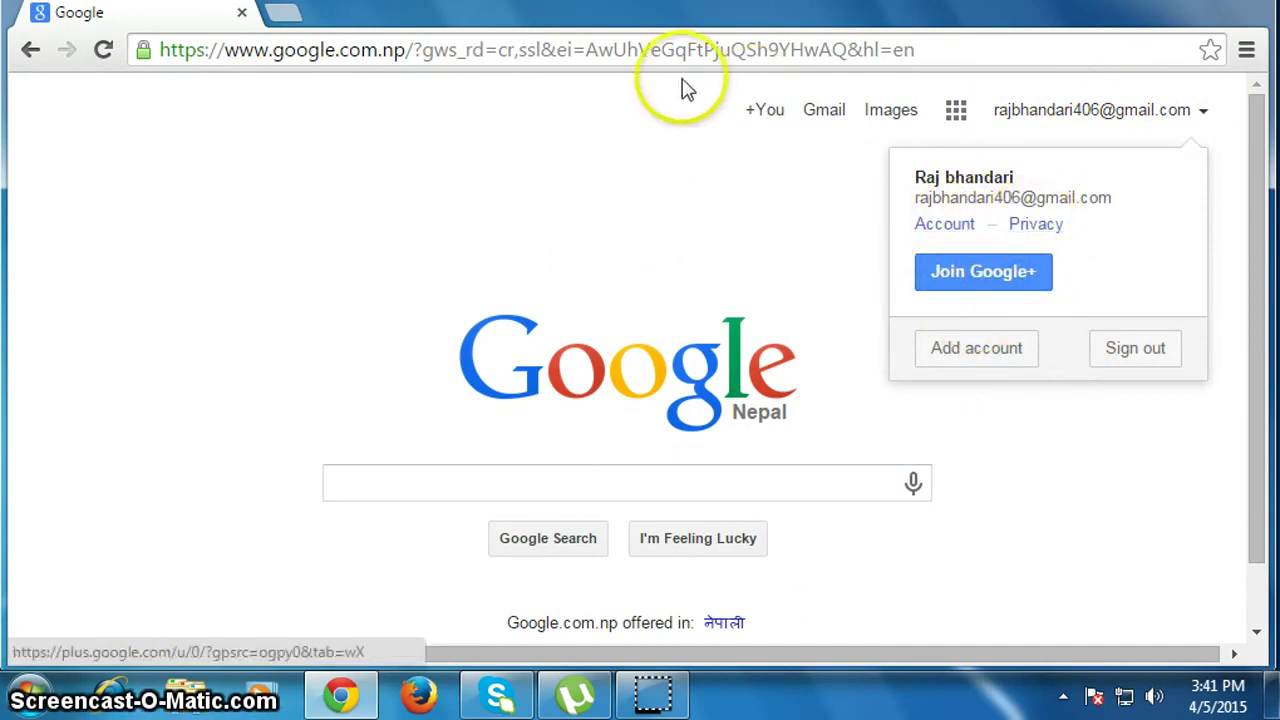
{"action": "left_click", "coordinate": [836, 117]}
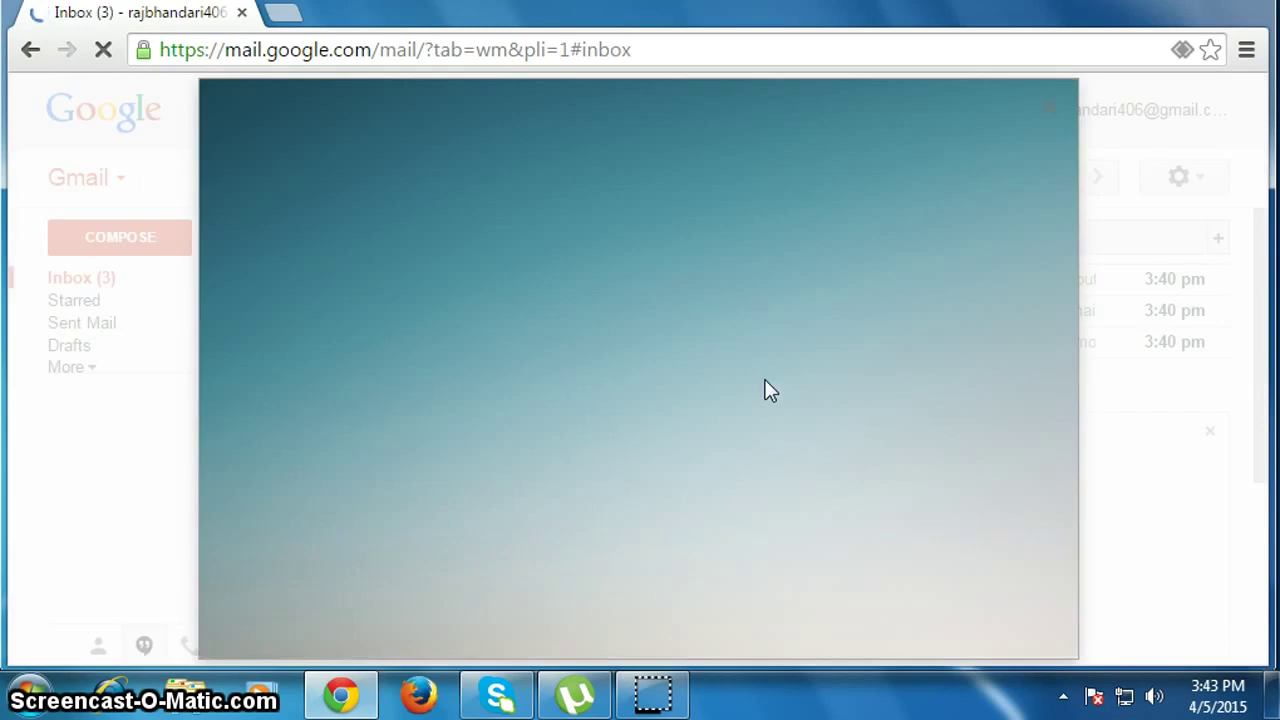
Dismiss the Gmail welcome popup to show the inbox with three Gmail Team messages
{"action": "left_click", "coordinate": [1048, 108]}
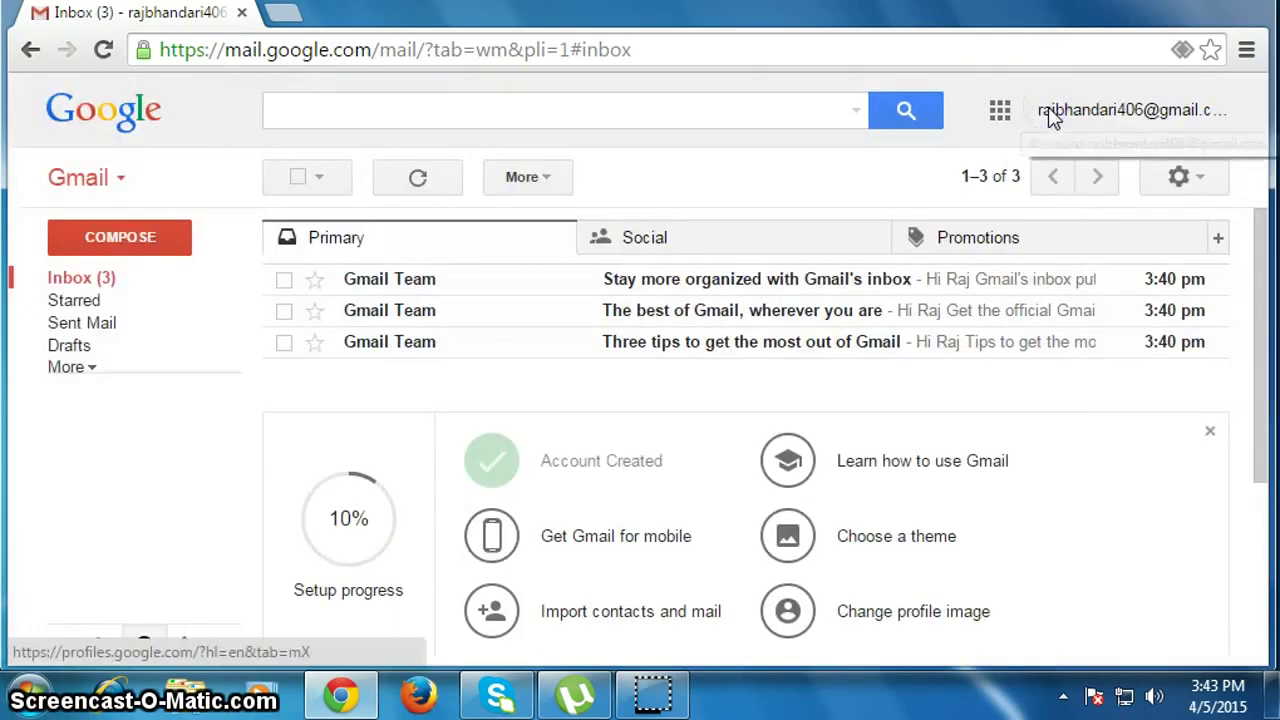